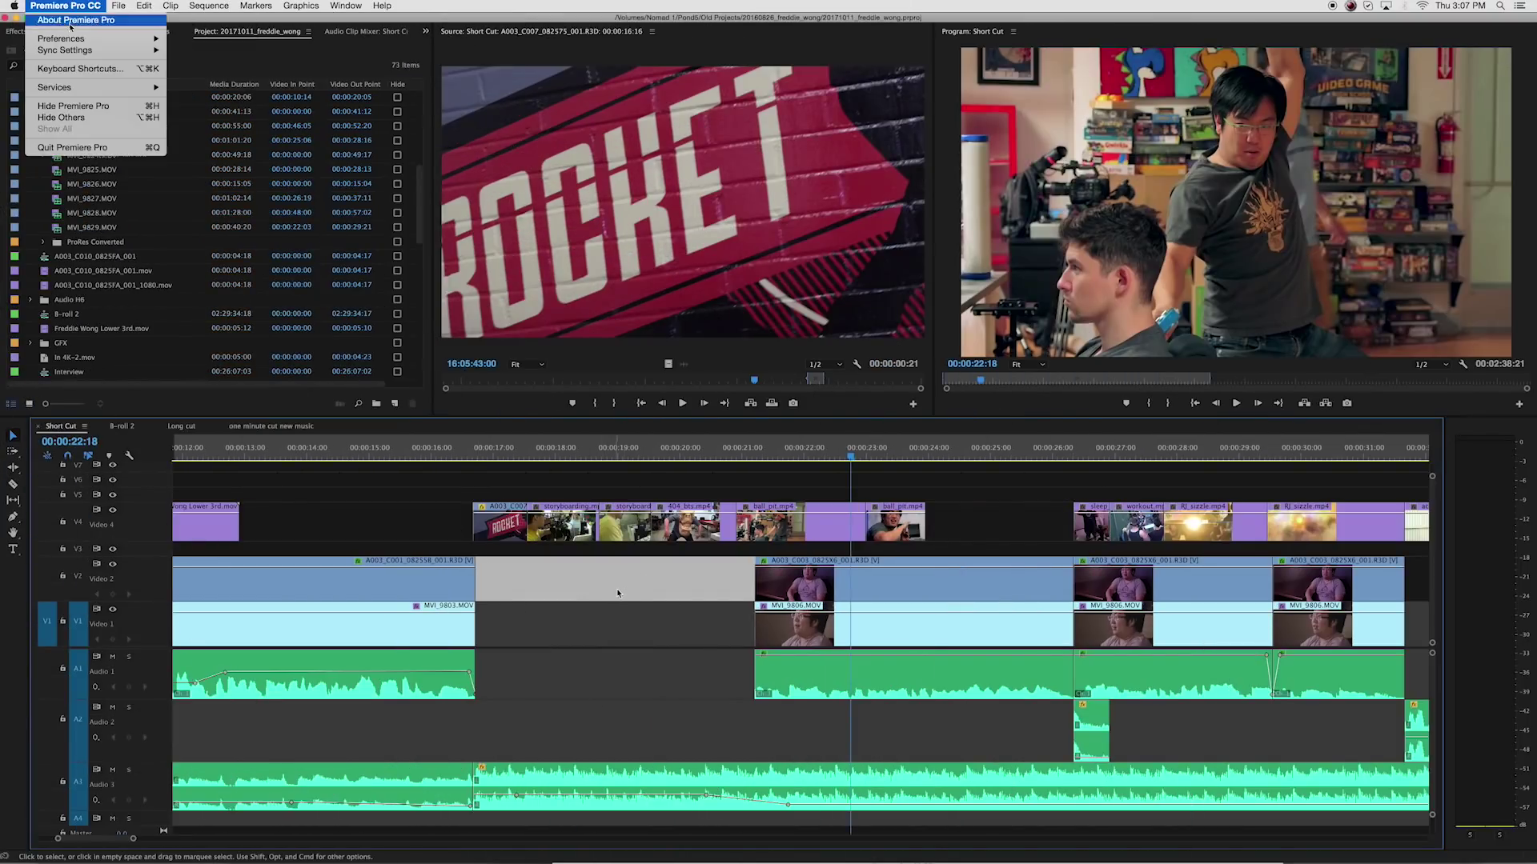
Check the Maximize or Restore Frame shortcut, maximize the timeline with `, and trim three frames off V4
left_click(80, 69)
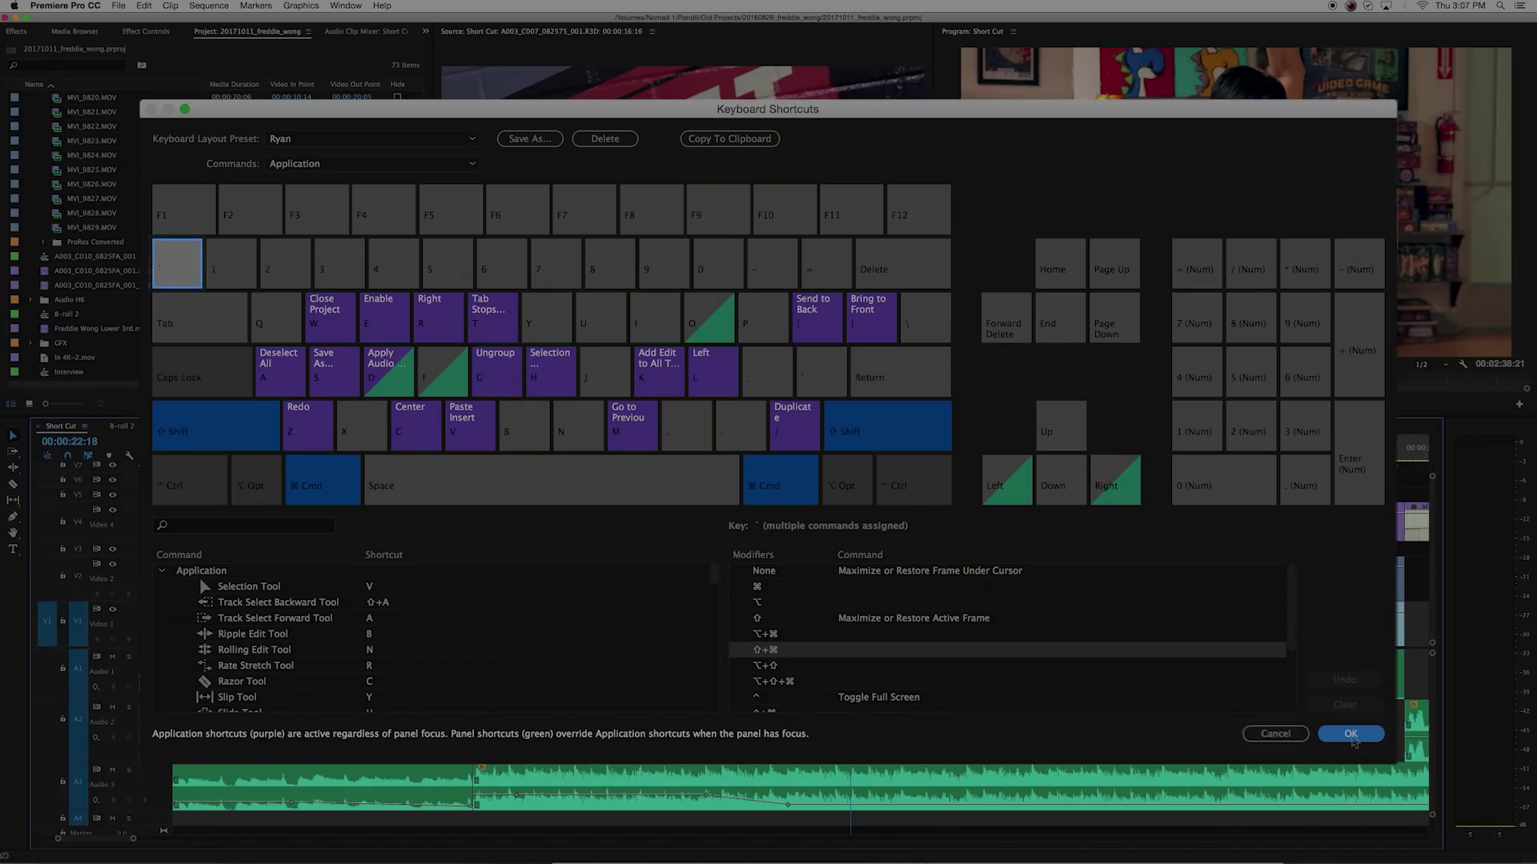
left_click(1351, 734)
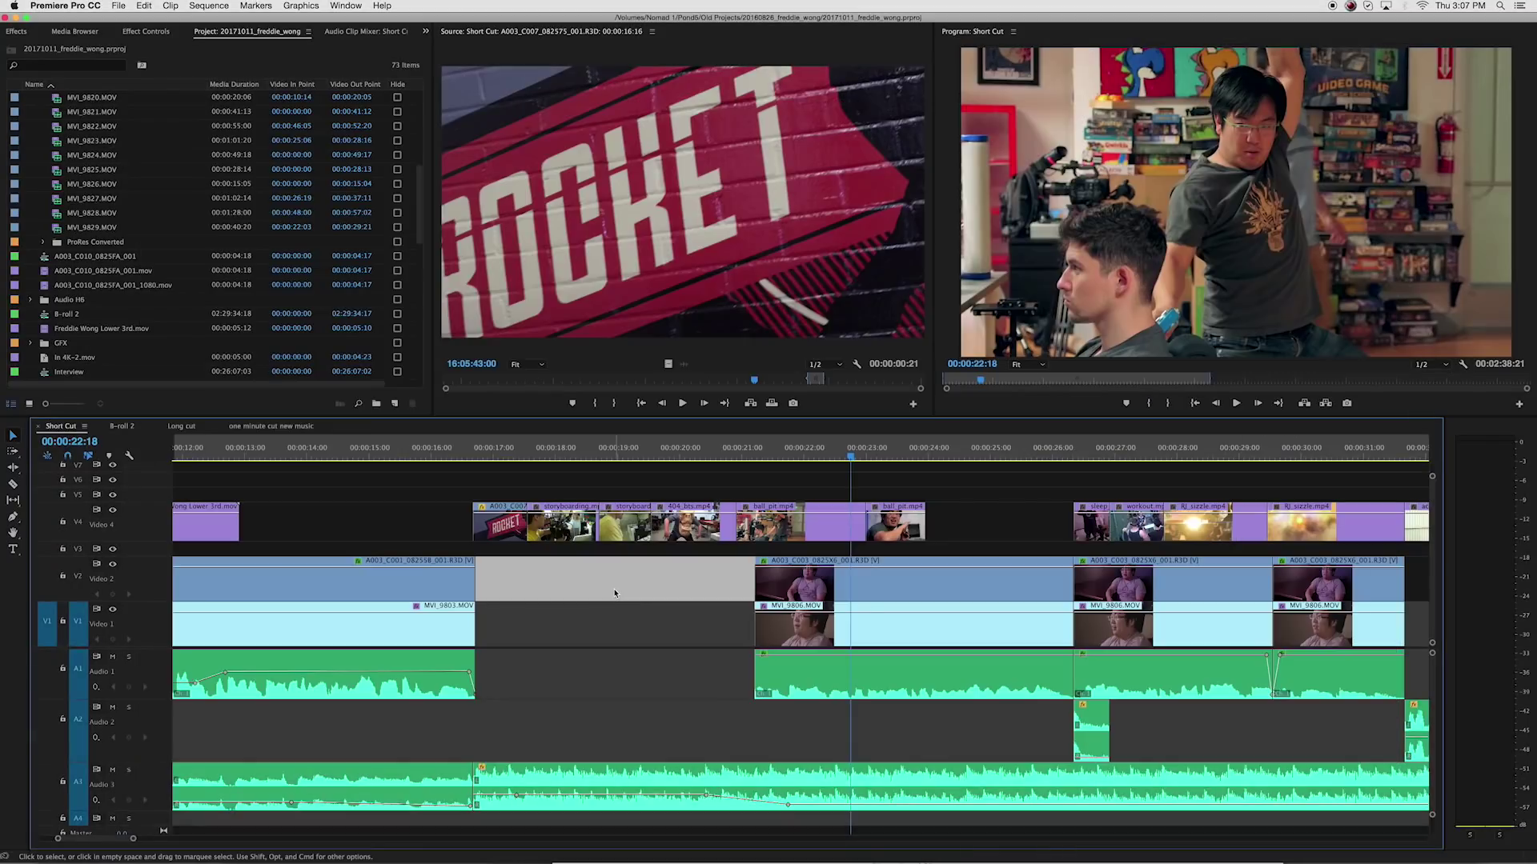
key("grave")
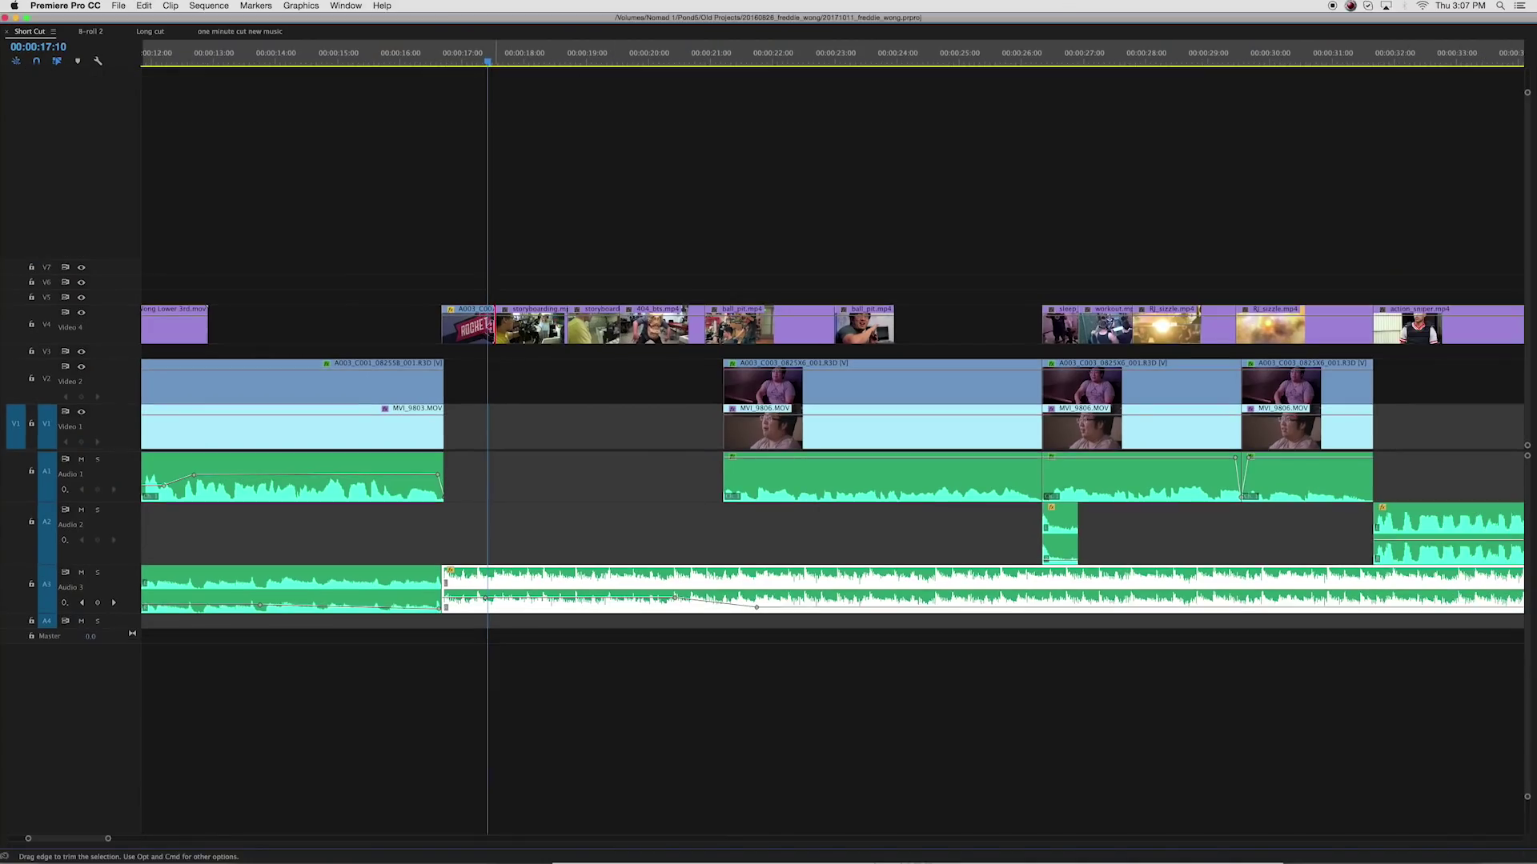
left_click_drag(494, 326, 488, 326)
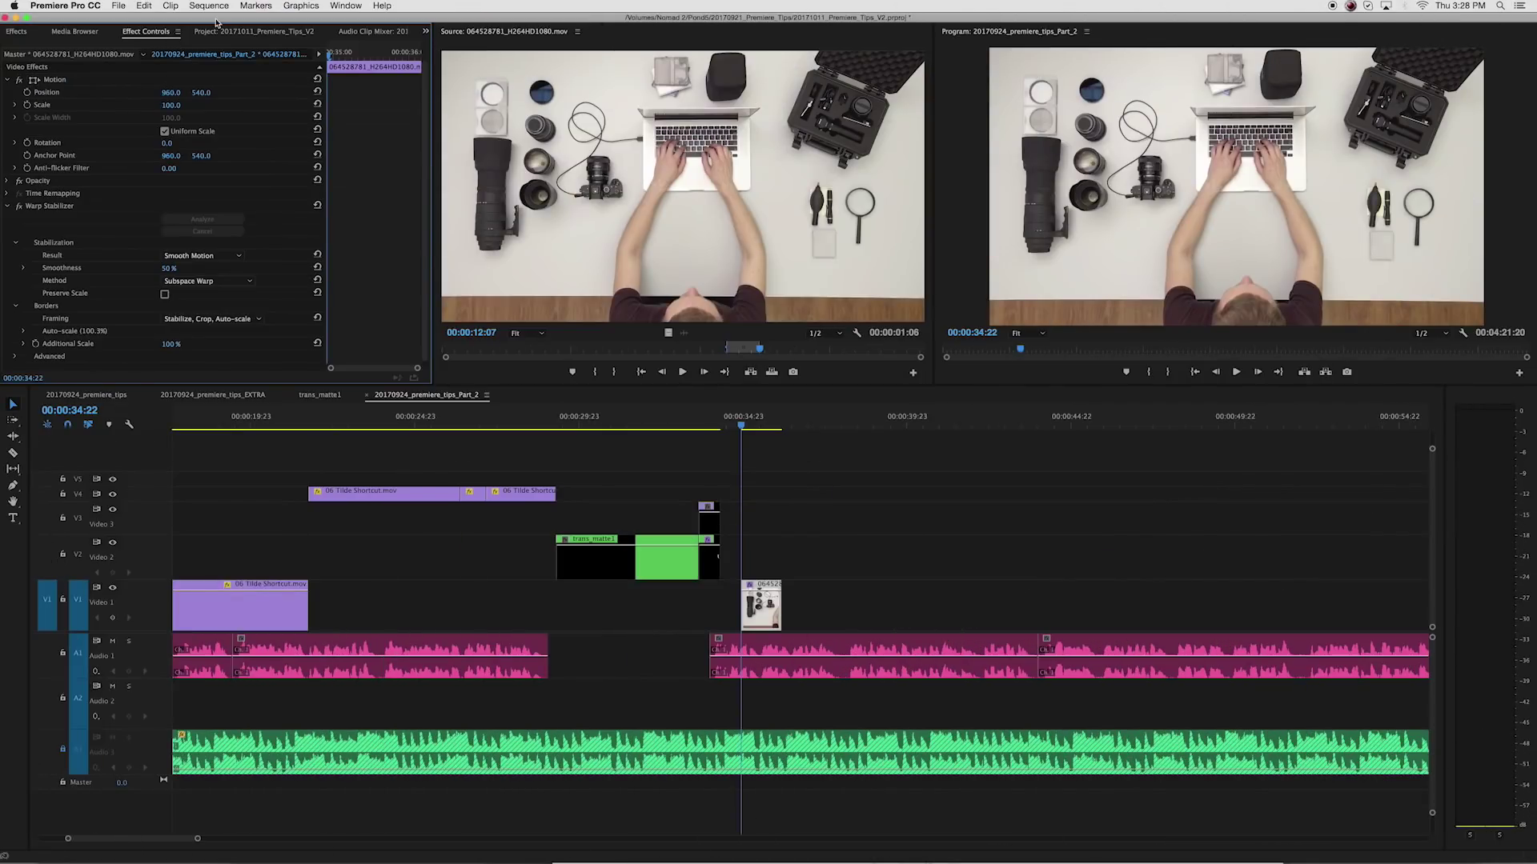
Switch to the Color workspace
left_click(346, 6)
mouse_move(364, 20)
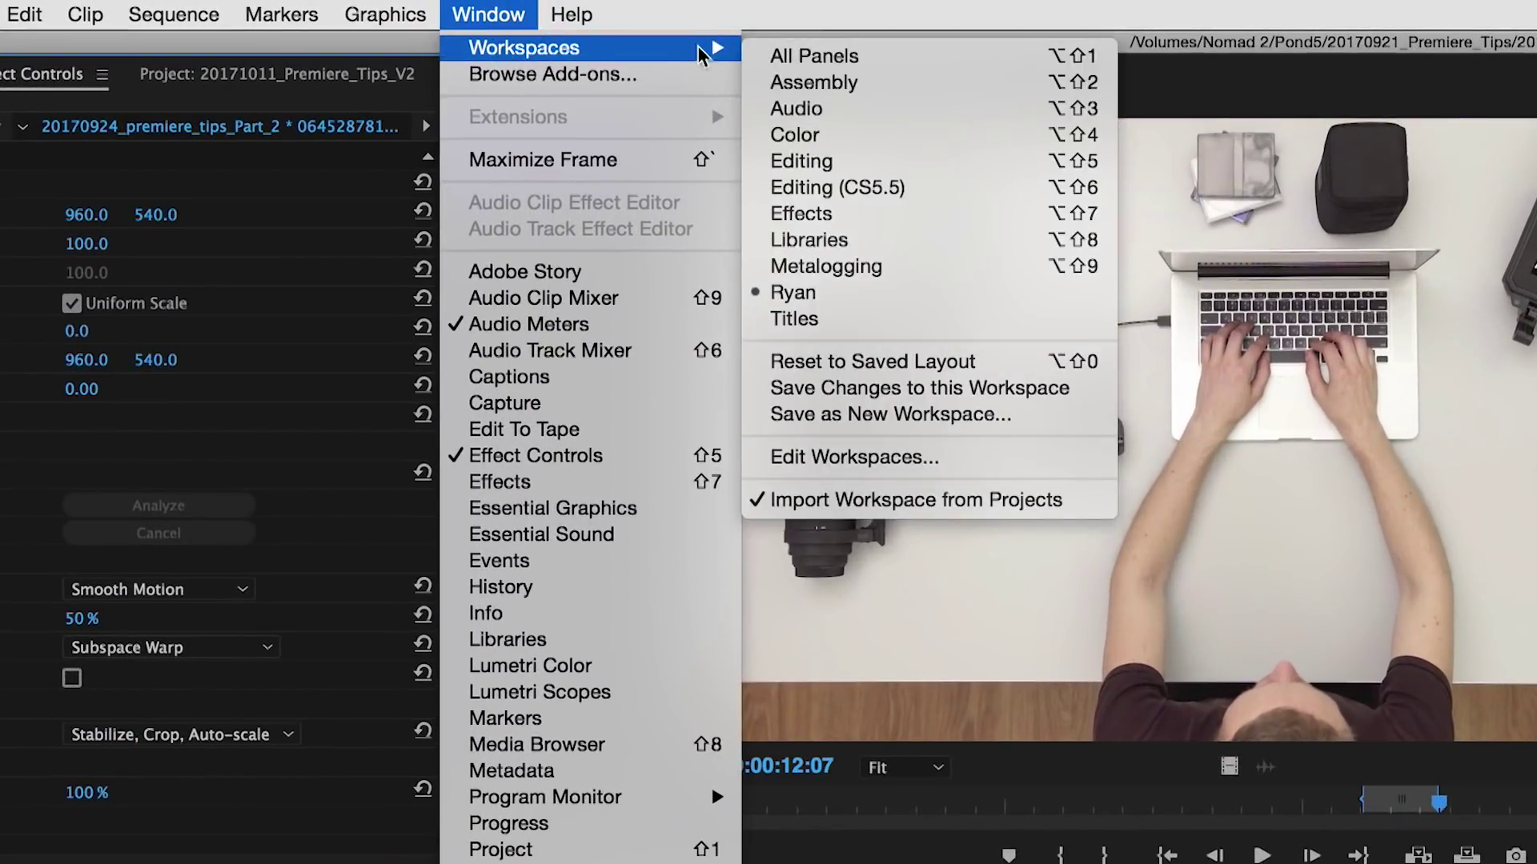
left_click(789, 138)
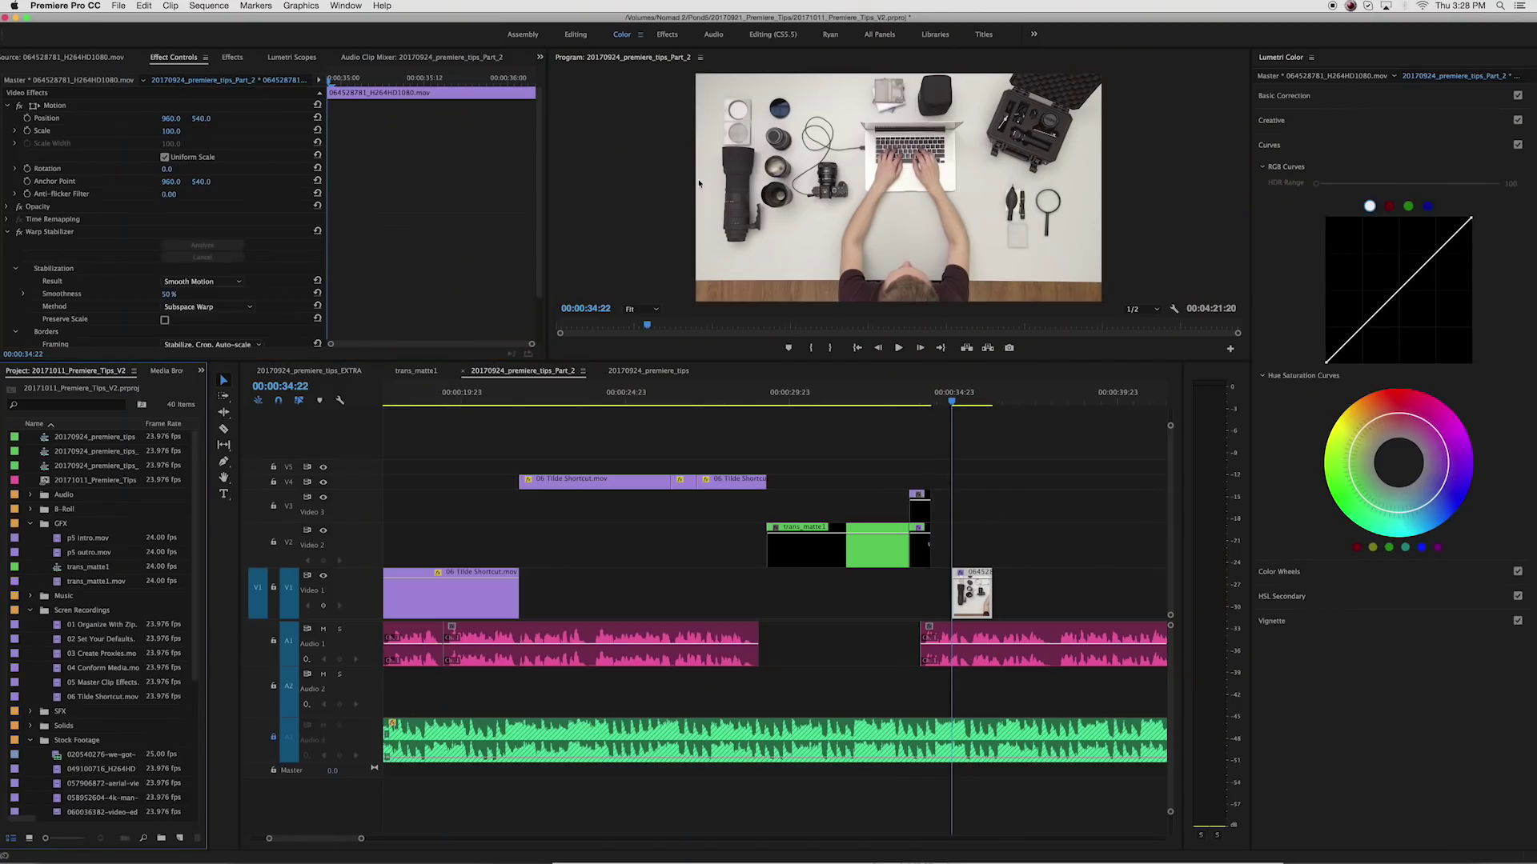
Move the Project panel into the upper-left group, enlarge it, and widen Effect Controls and the Program monitor
left_click_drag(66, 371, 145, 452)
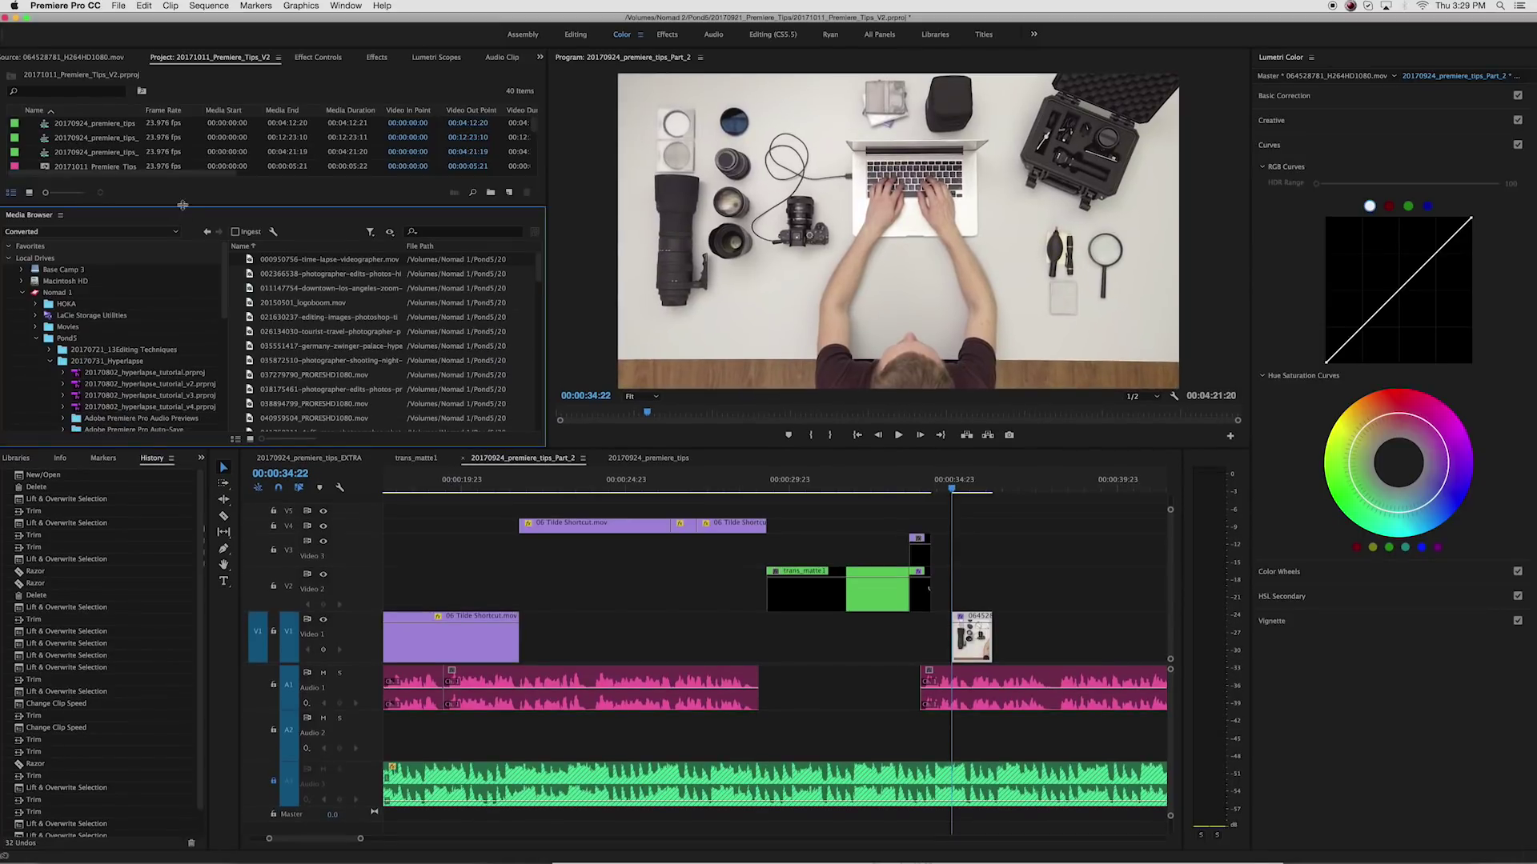
left_click_drag(179, 206, 178, 253)
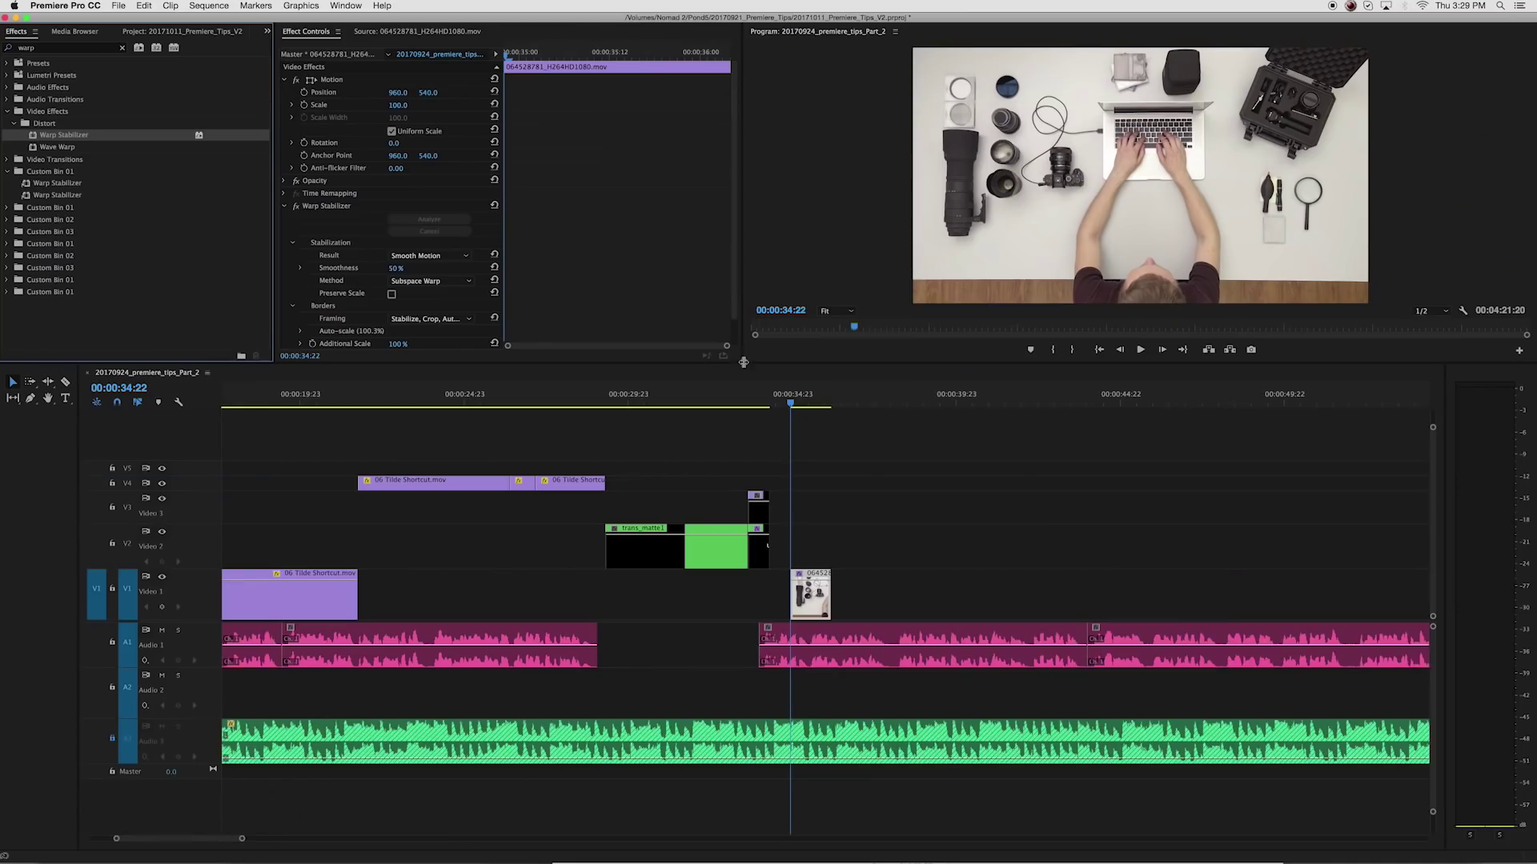
left_click_drag(743, 363, 861, 450)
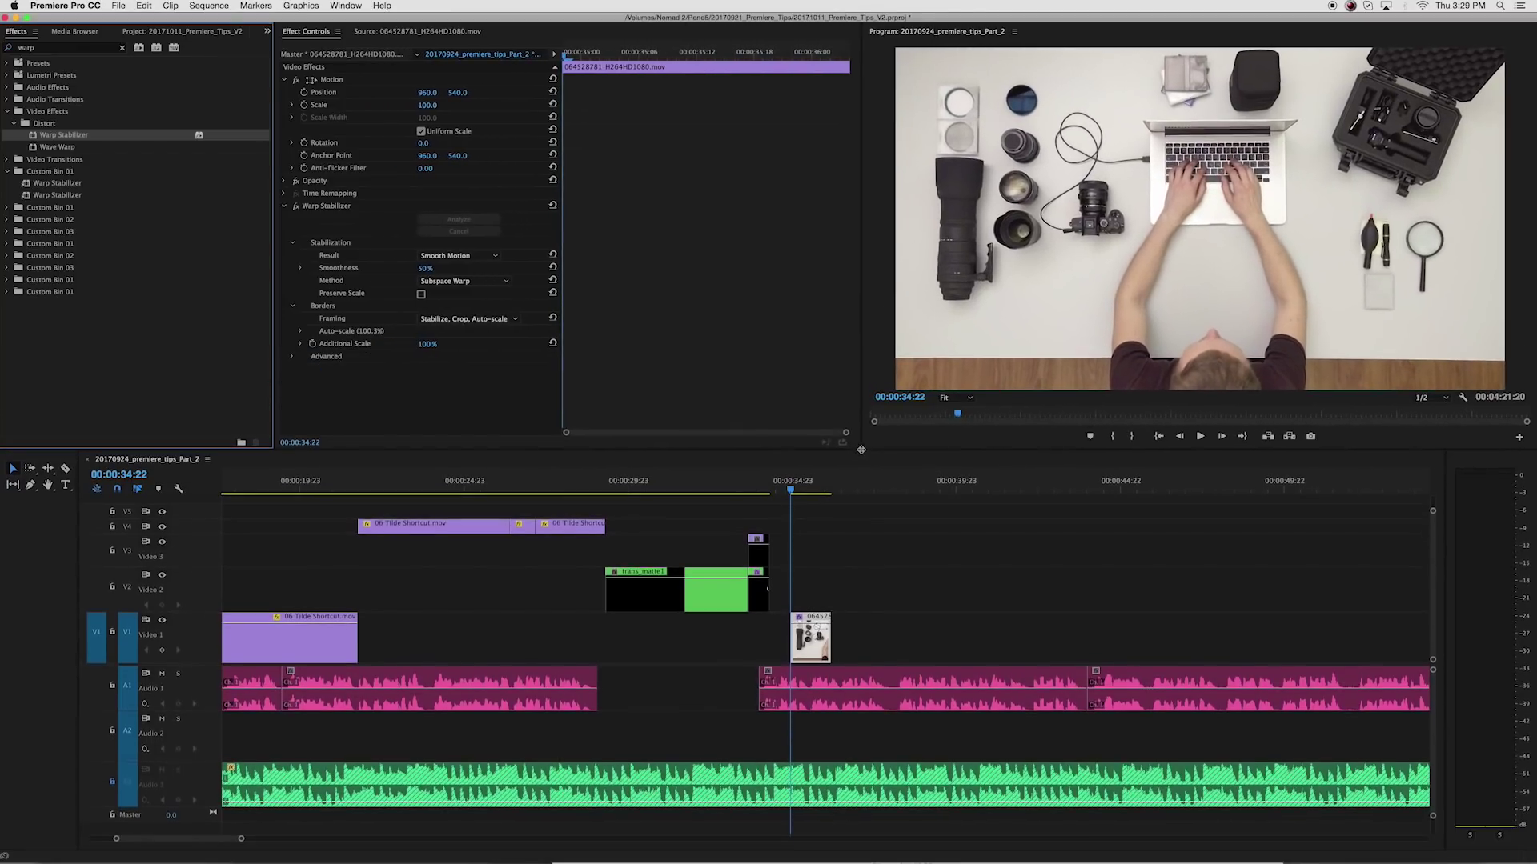
Undock the Program monitor as a floating window and move it to the left
left_click(1014, 31)
left_click(1021, 54)
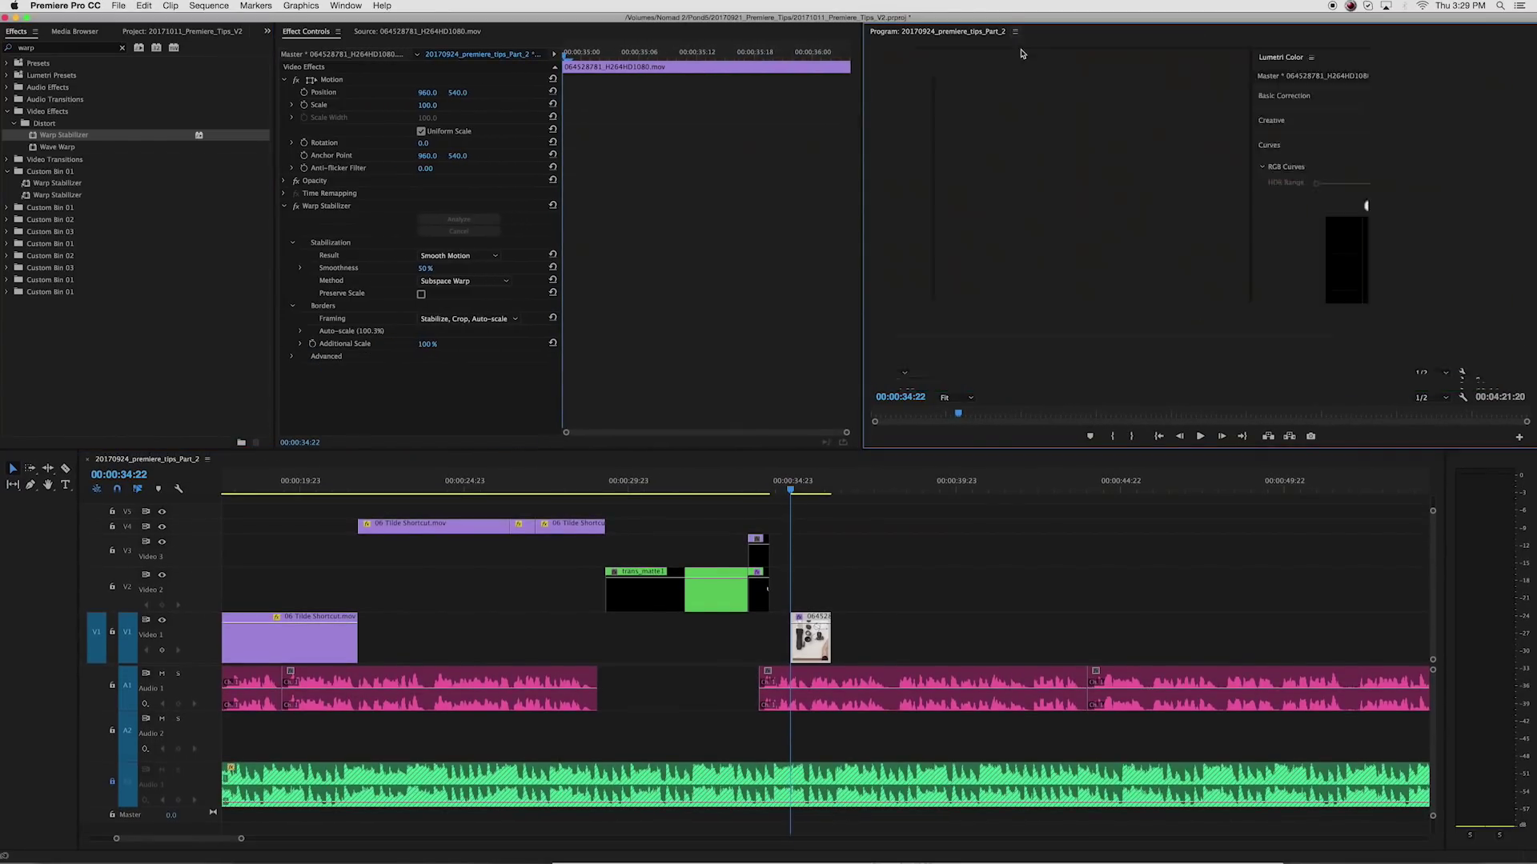
left_click_drag(1020, 18, 300, 8)
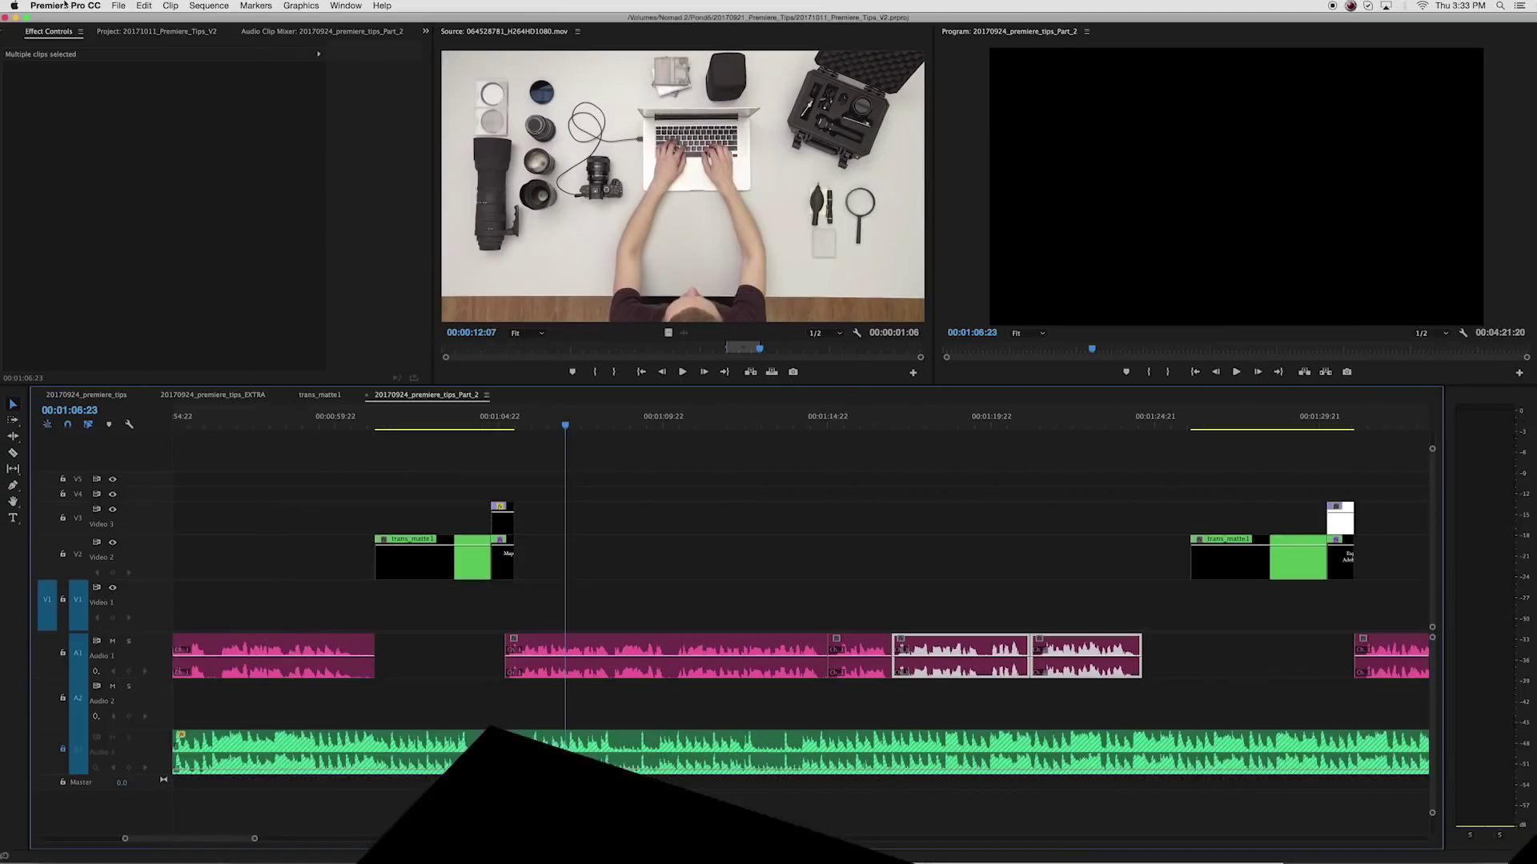
Assign the keypad 1 (Num) key to the Sequence From Clip command and save the shortcuts
left_click(68, 6)
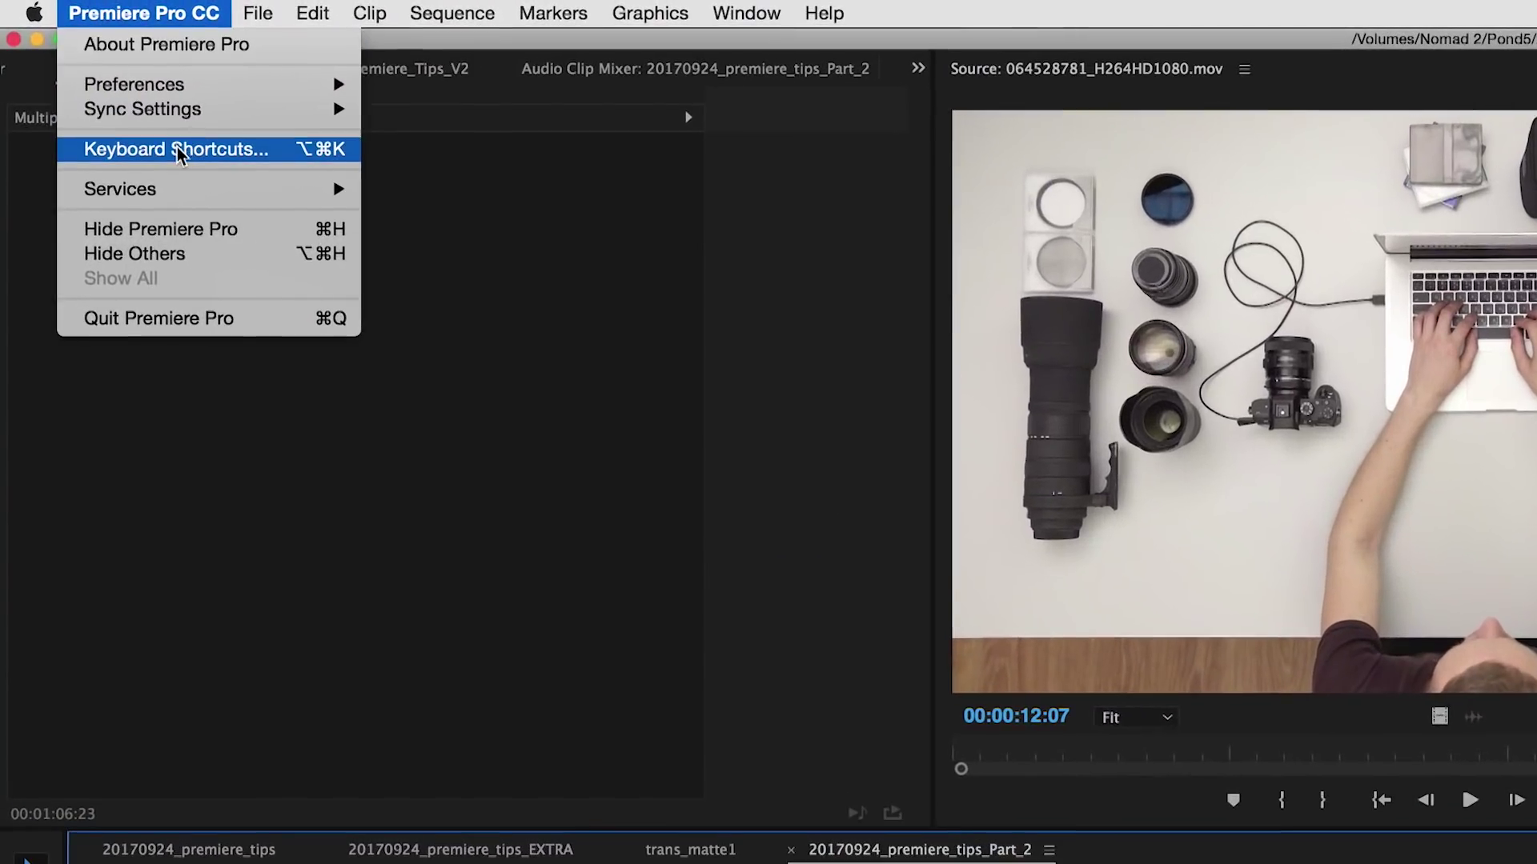
left_click(178, 151)
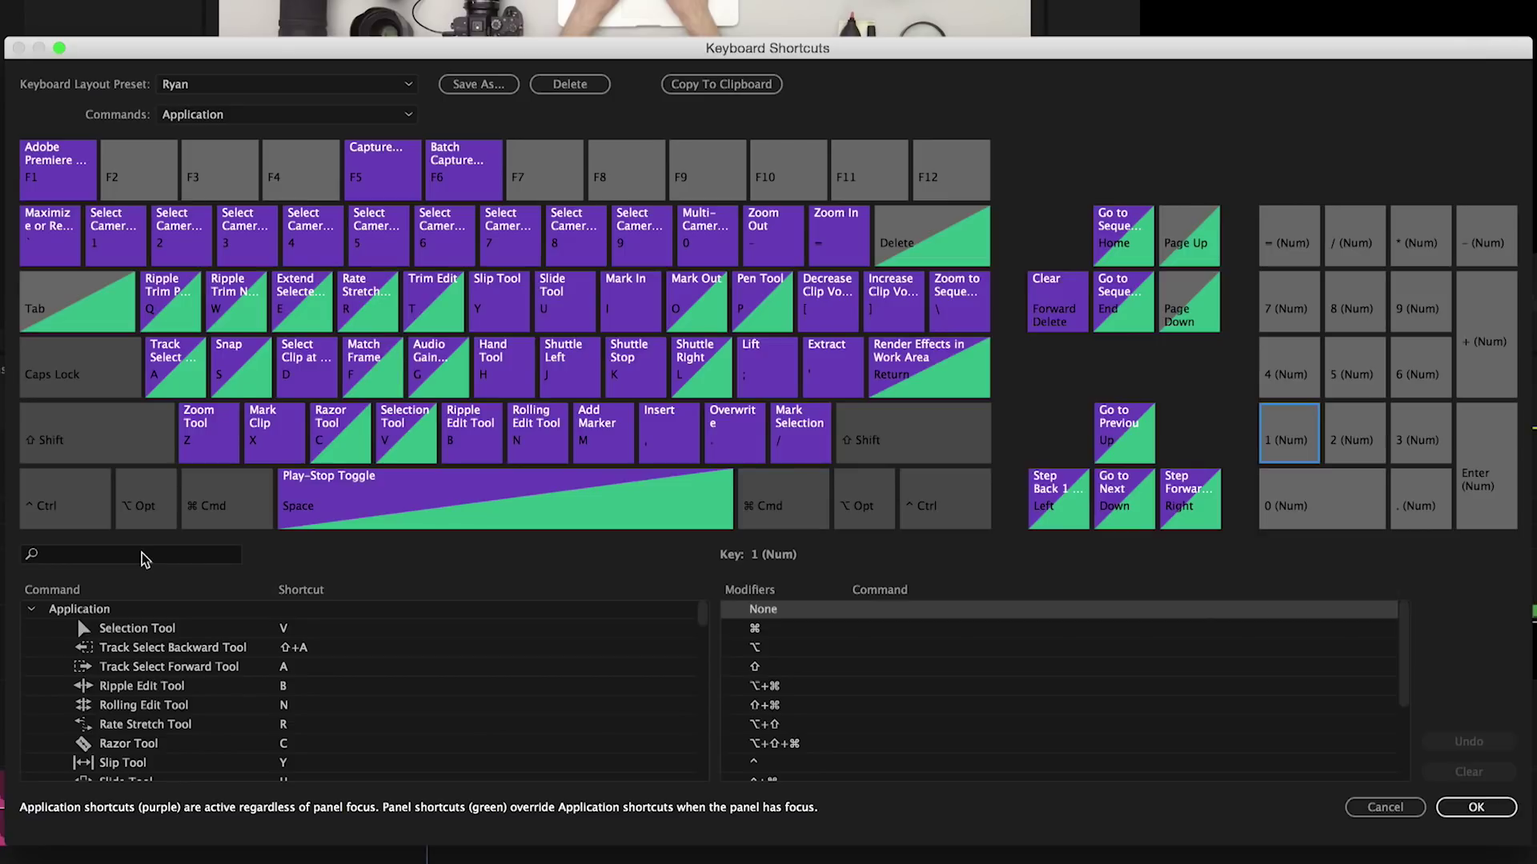
left_click(144, 555)
type("sequence")
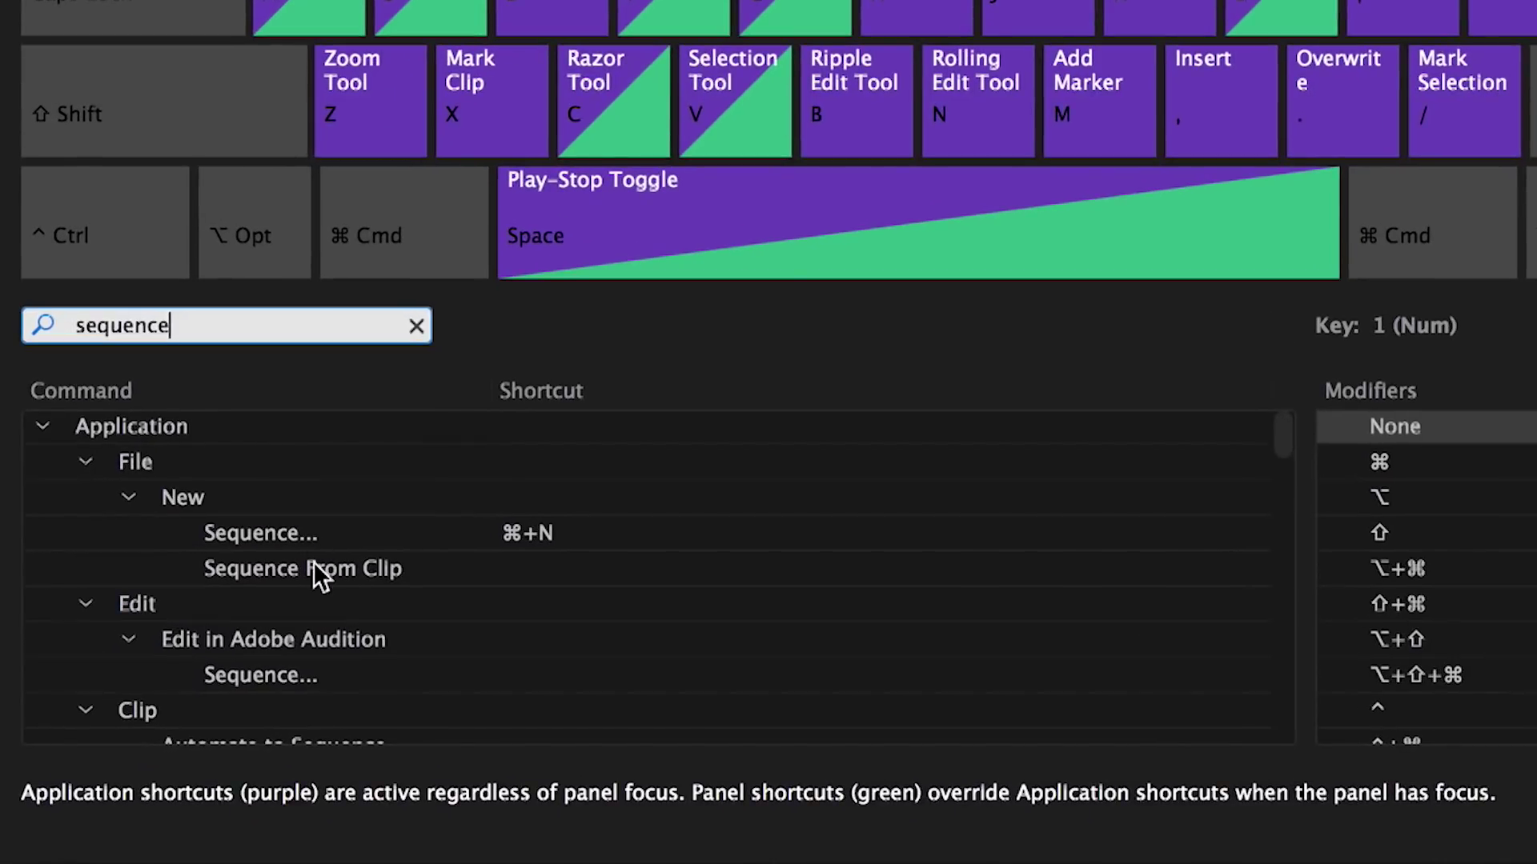
left_click(314, 566)
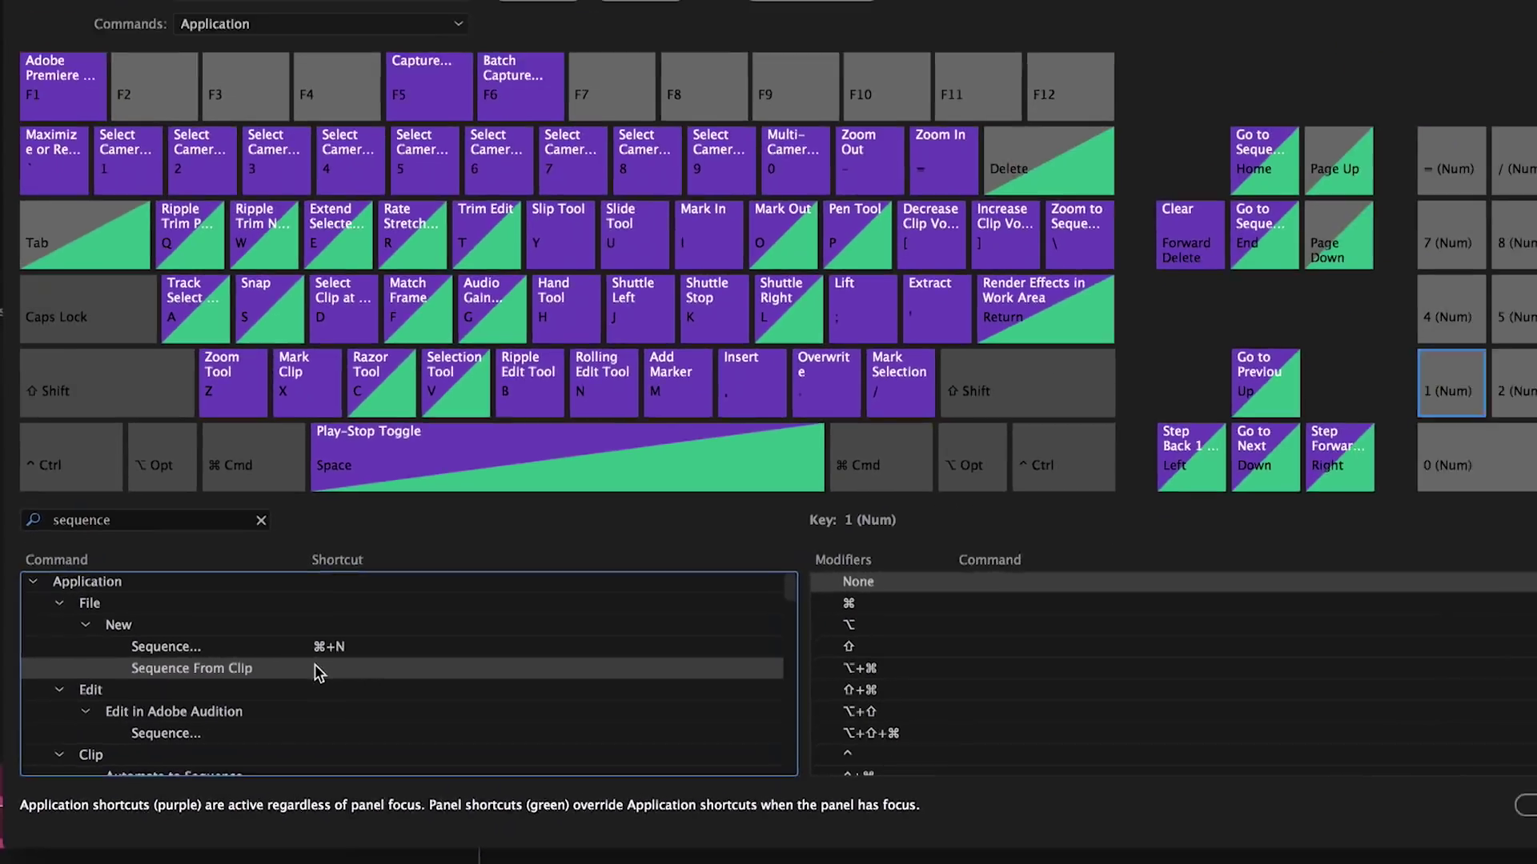
key("super")
left_click(1273, 438)
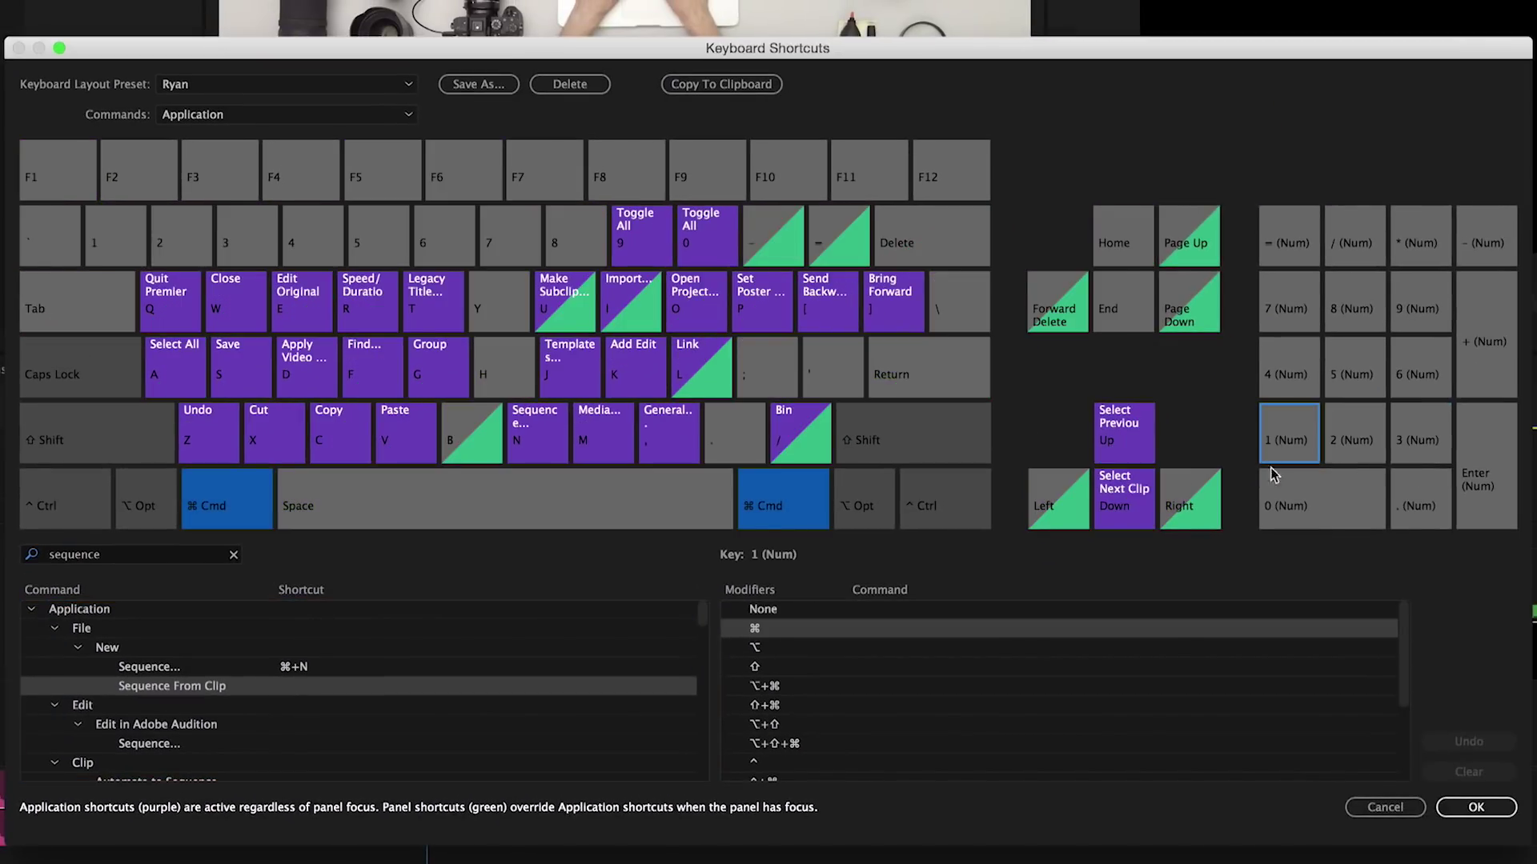
left_click(1475, 806)
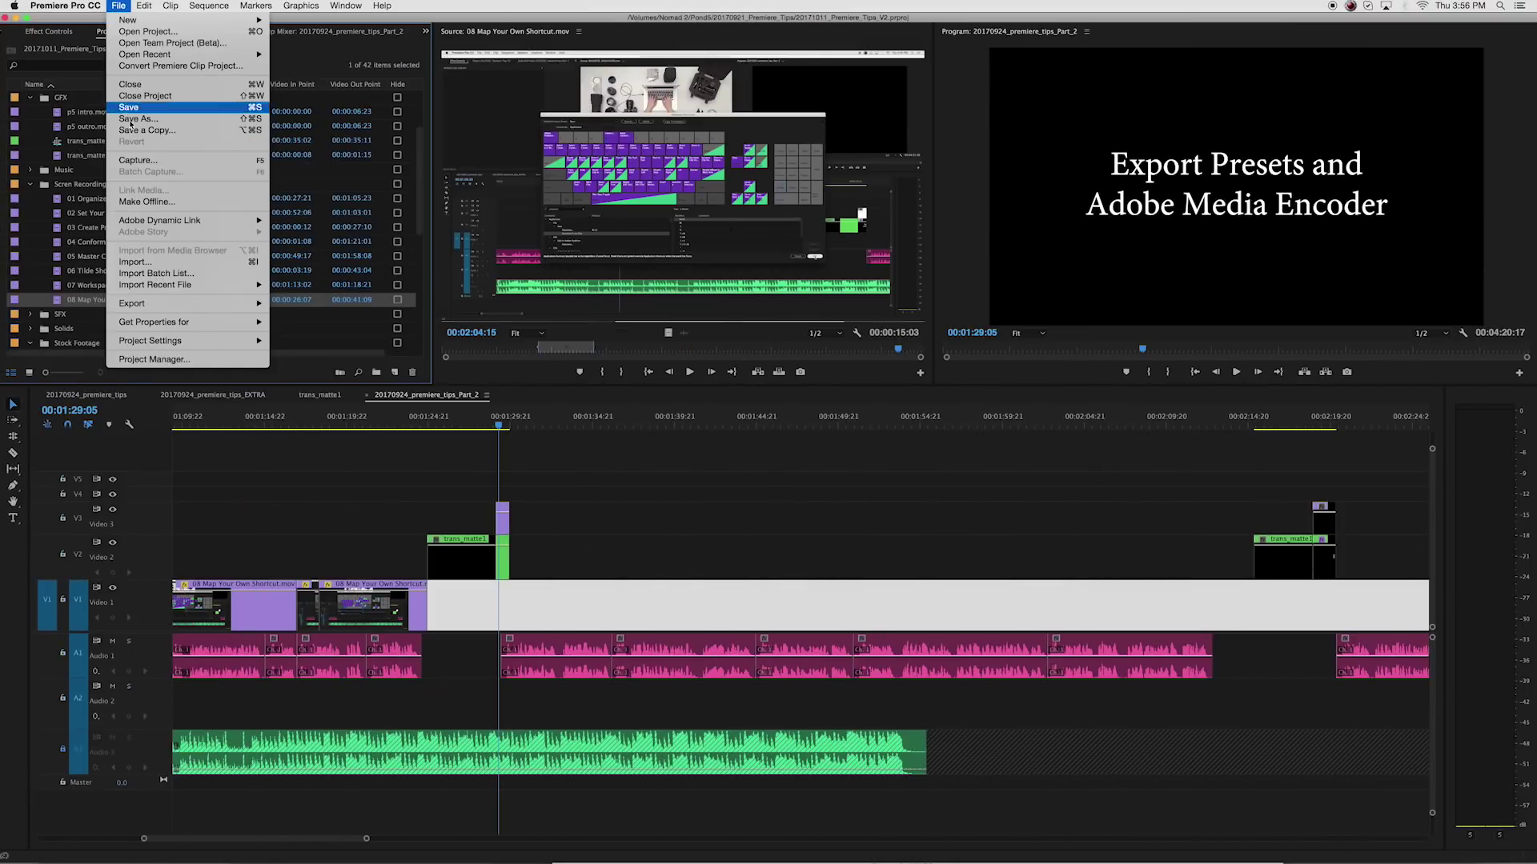
Open the clip's export settings, change the preset, and include audio in the export
mouse_move(218, 304)
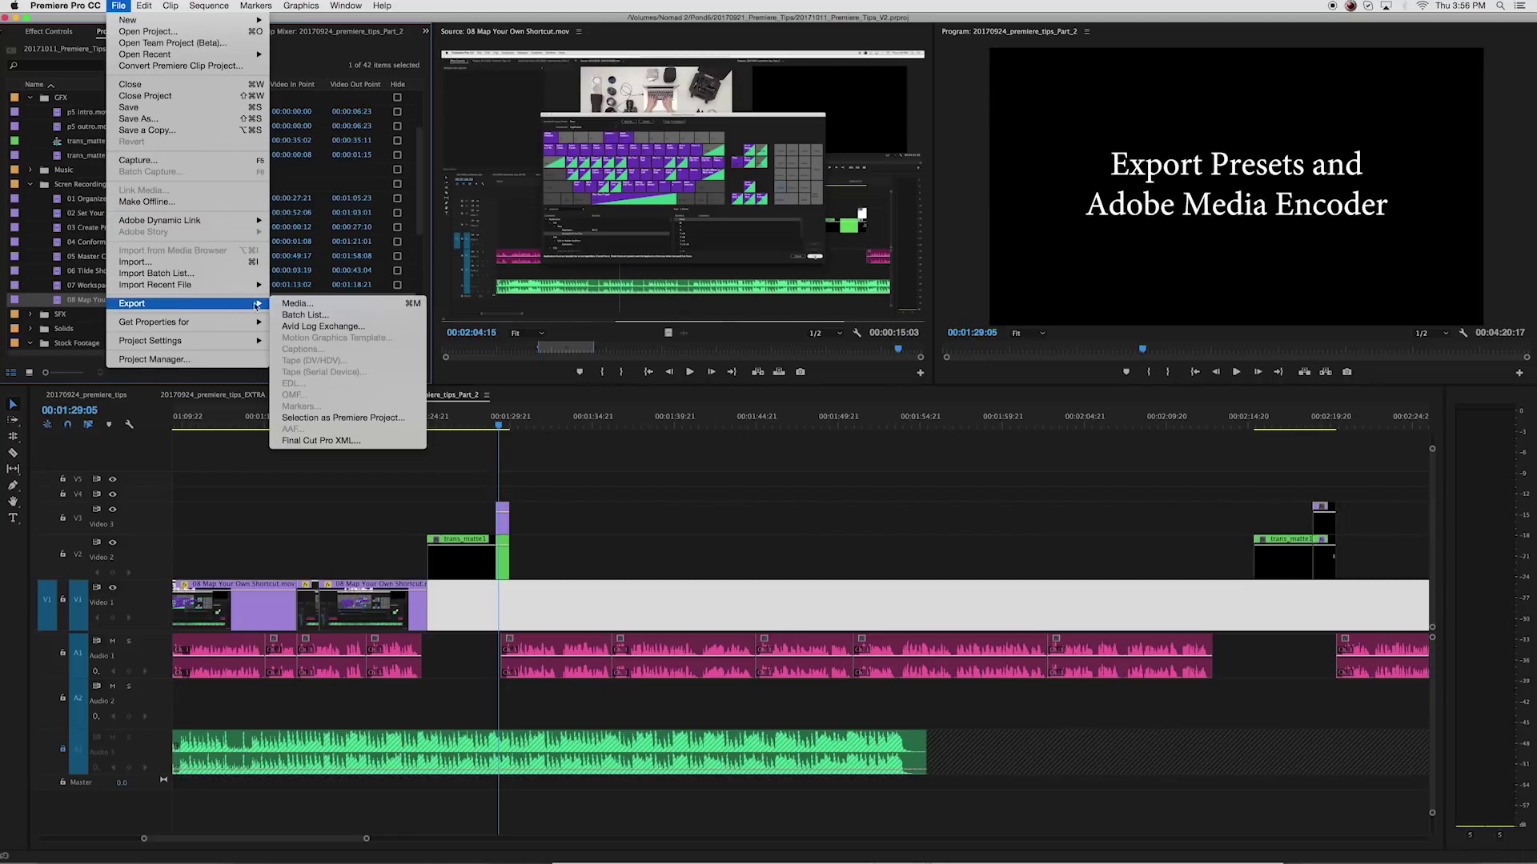
left_click(280, 305)
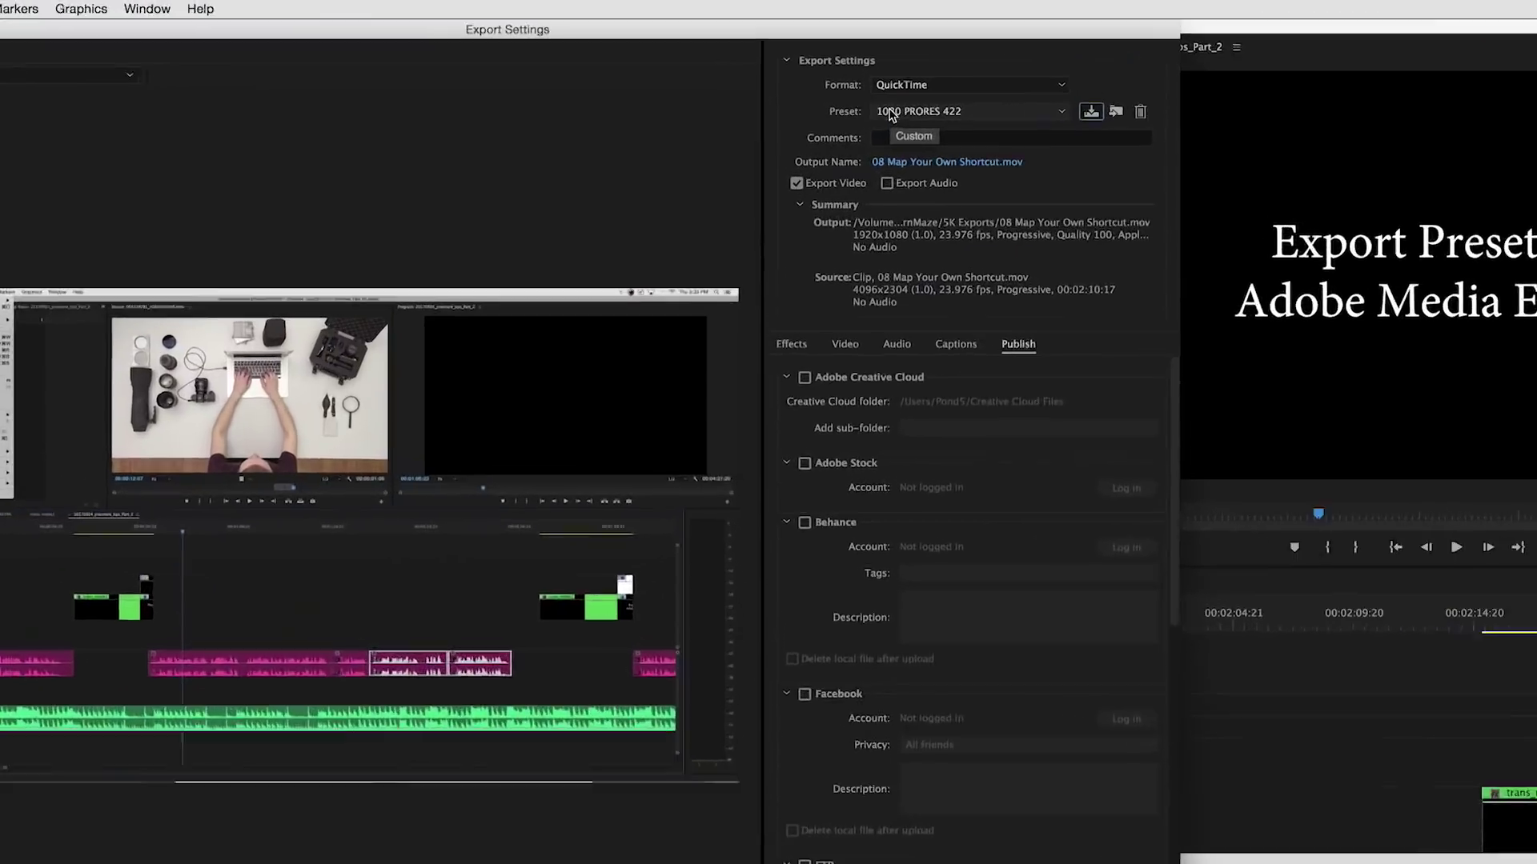
left_click(894, 100)
left_click(951, 187)
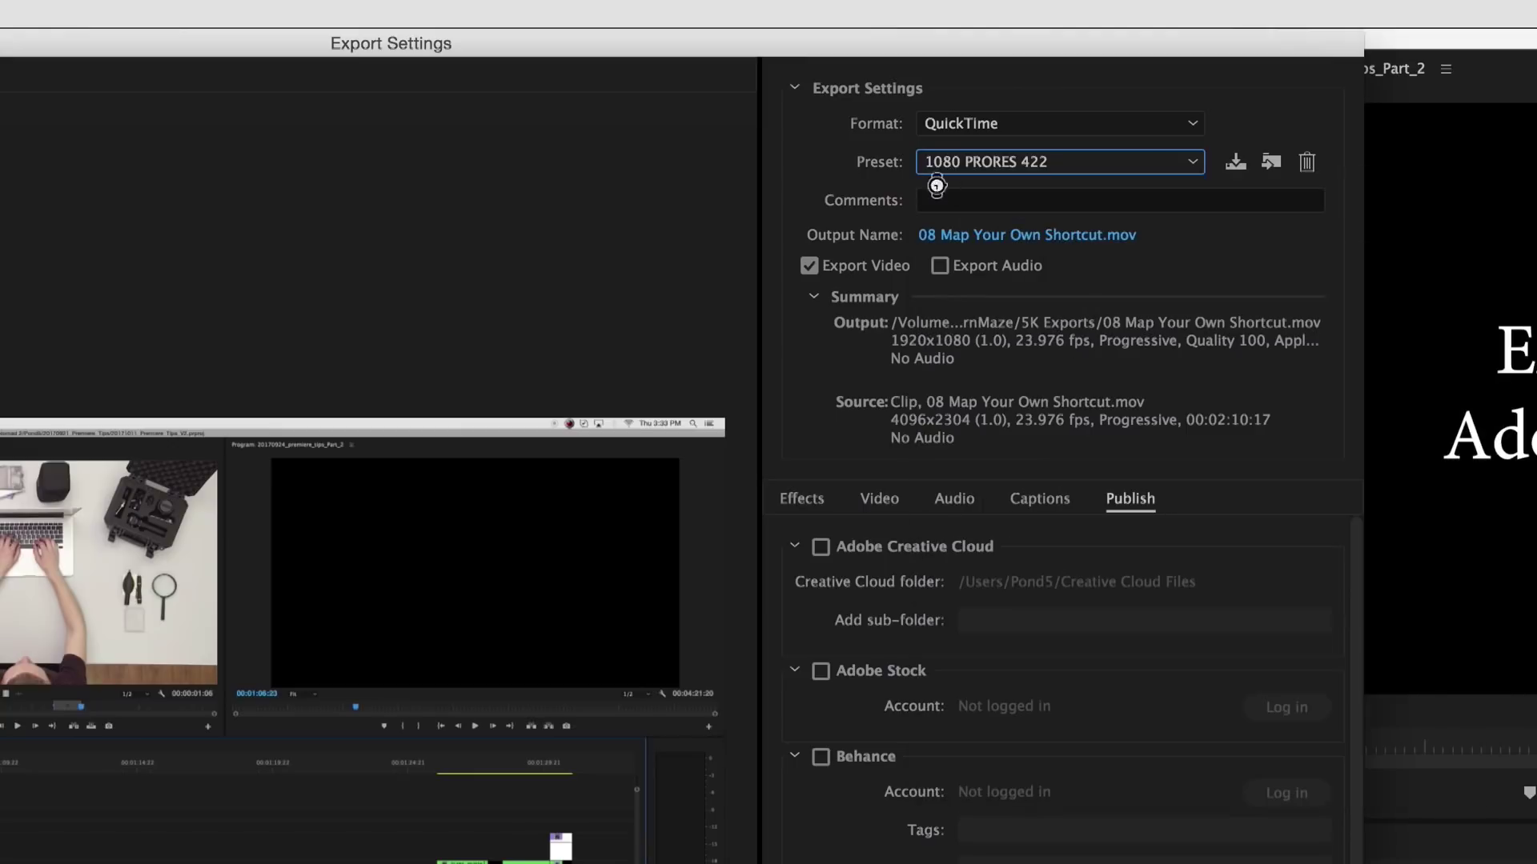
left_click(940, 266)
left_click(879, 498)
Set the video codec to Apple ProRes 422 (HQ) with an unlinked 1920×1080 frame size
left_click(1044, 582)
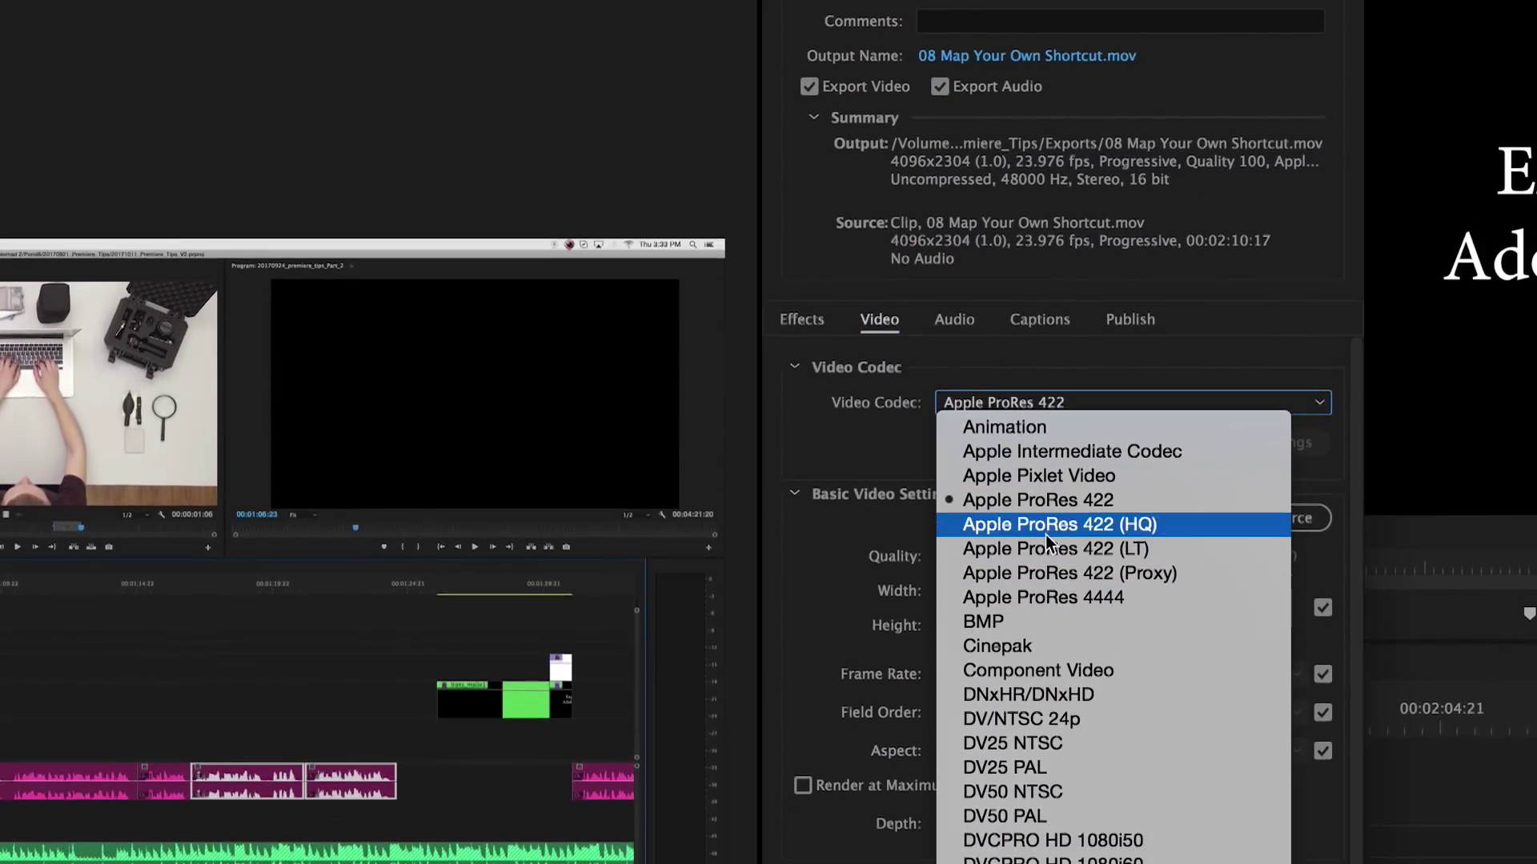
left_click(1045, 567)
left_click(1312, 610)
left_click(956, 590)
type("1,920")
key("Return")
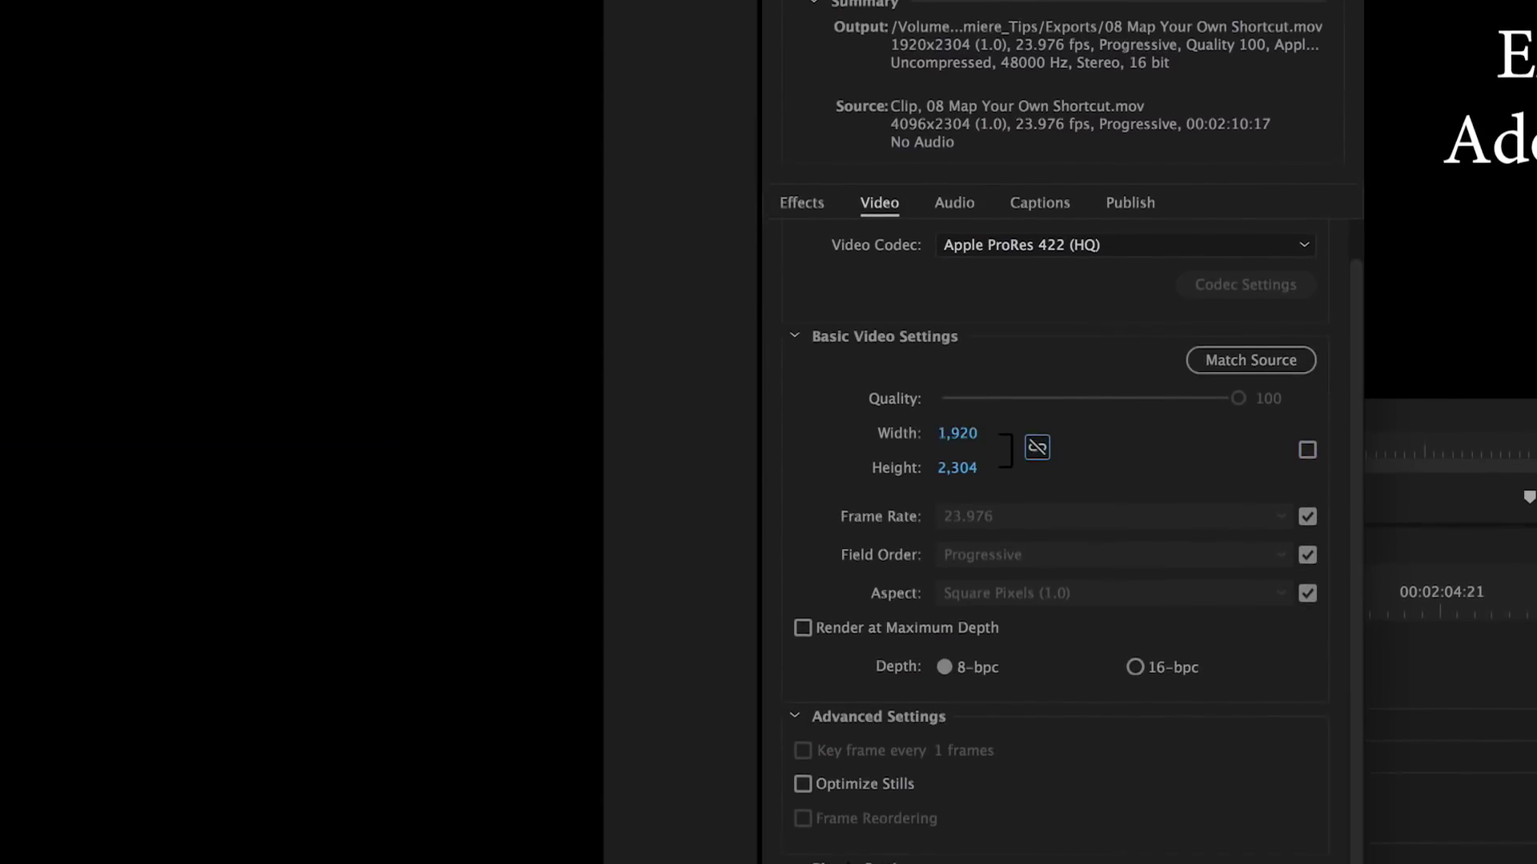
left_click(958, 508)
type("1080")
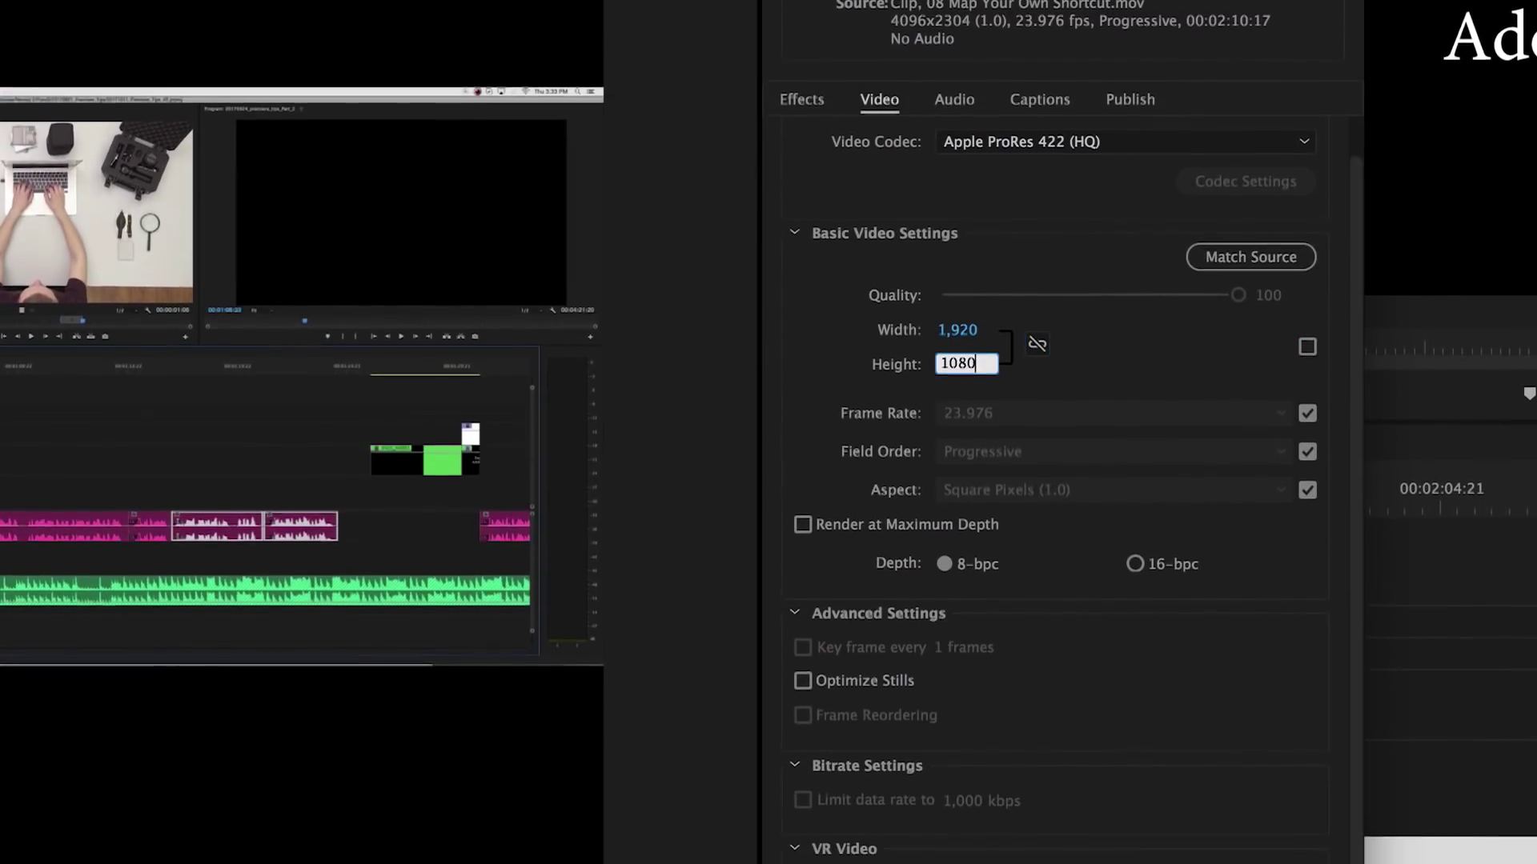
key("Return")
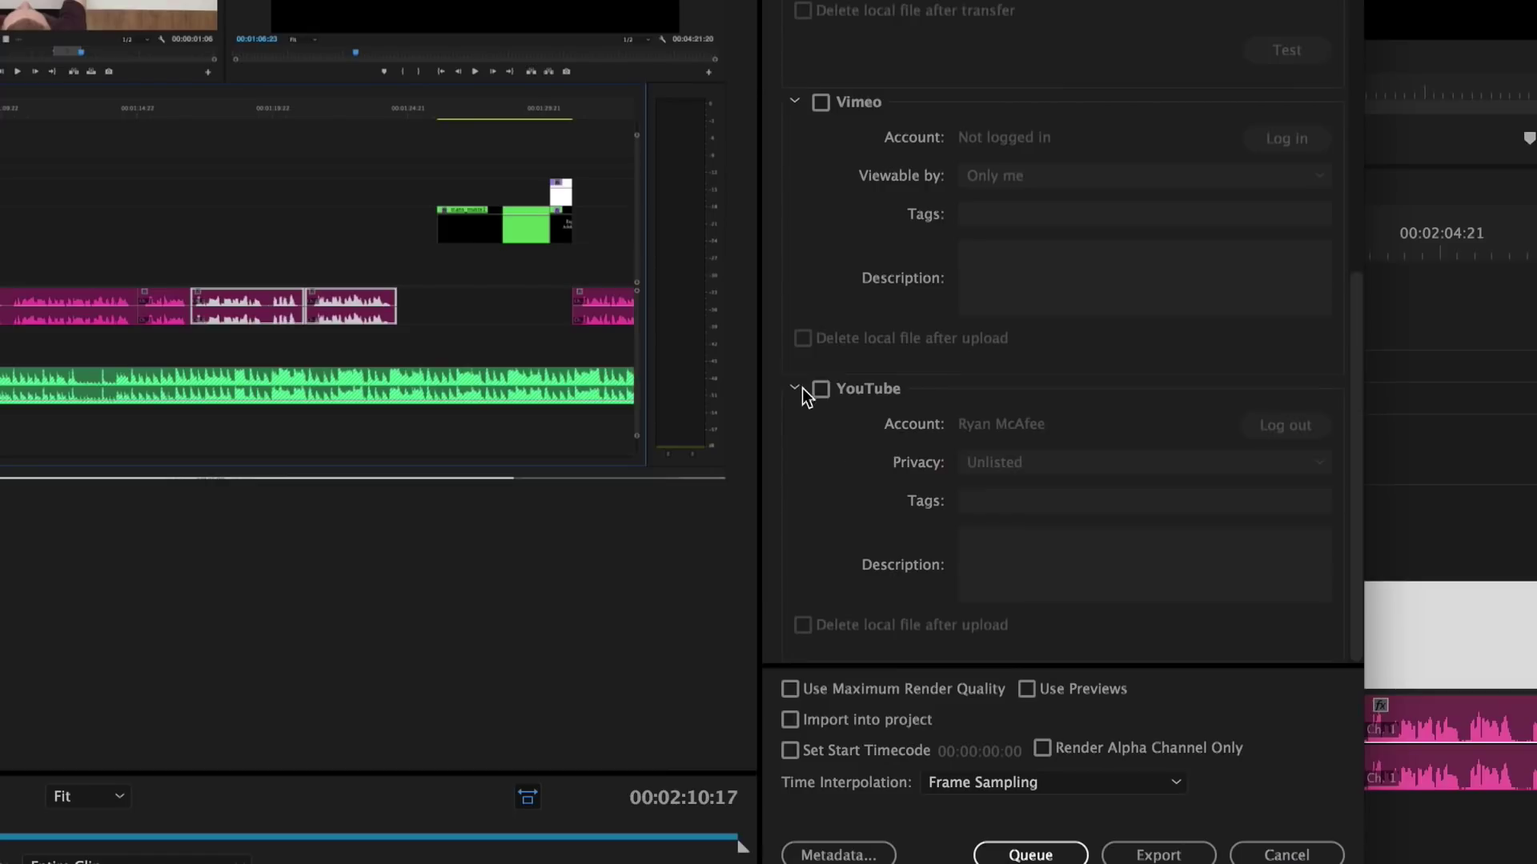
Make the YouTube upload Private and tag it filmmaking, tutorial
left_click(820, 389)
left_click(1048, 463)
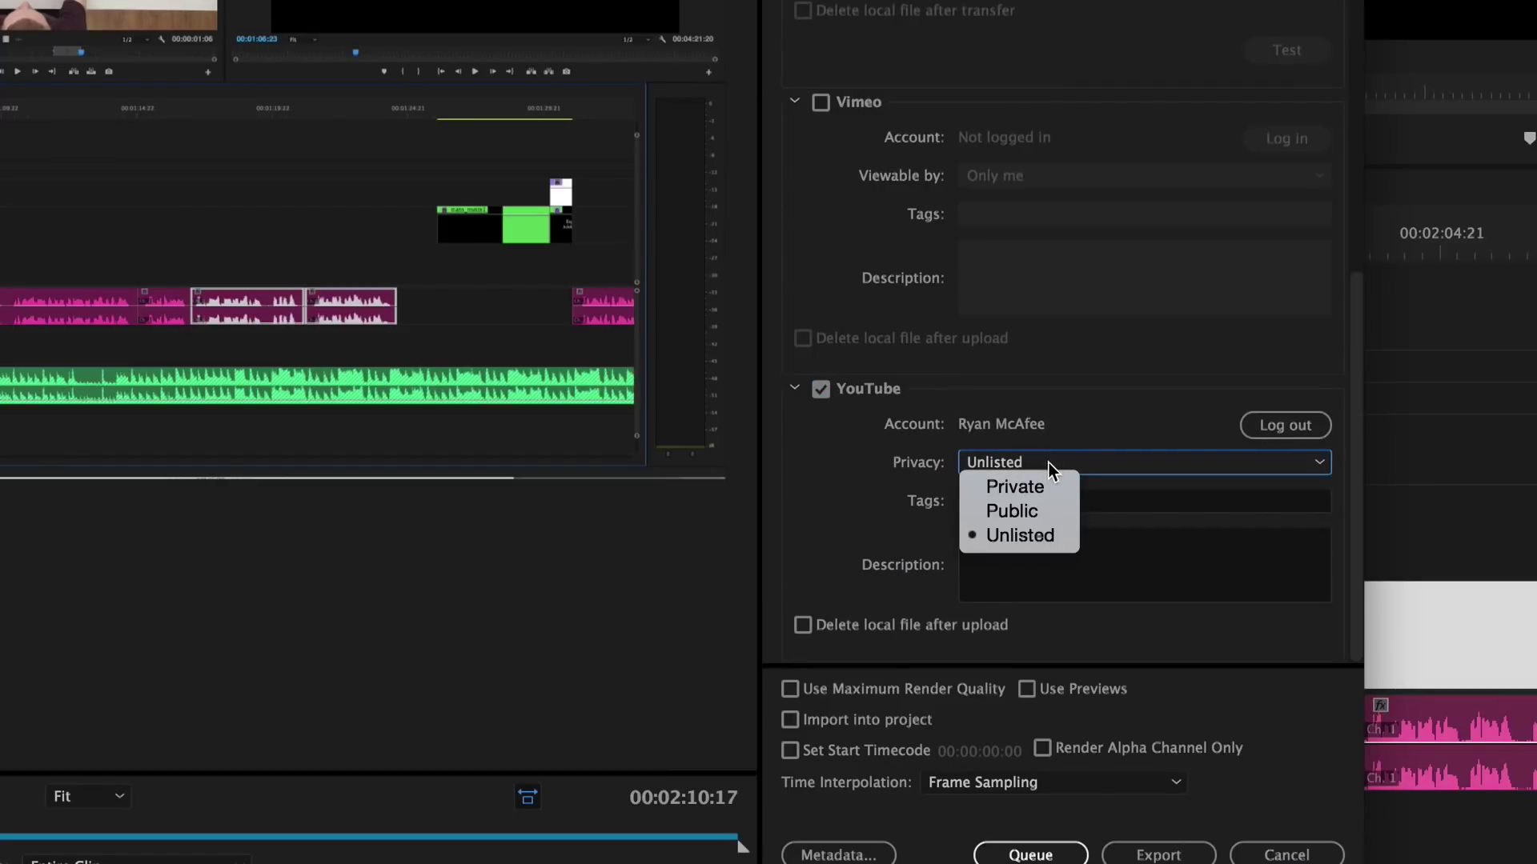
left_click(1046, 486)
left_click(1049, 504)
type("filmmaking, tutorial,")
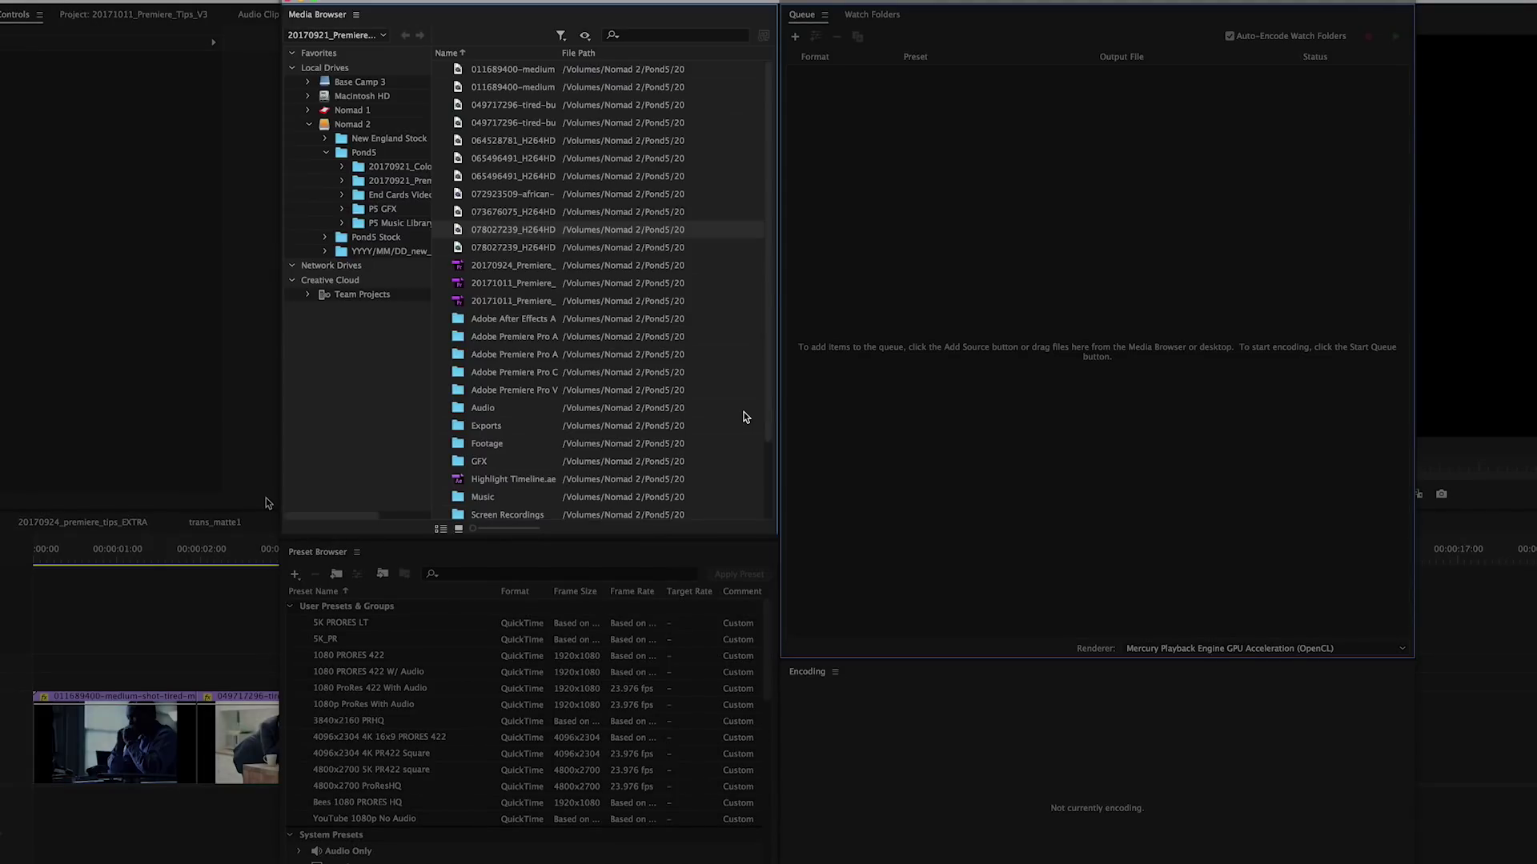
Add a watch folder pointing to Nomad 2 > Pond5 > 20170921_Premiere_Tips > Stock
left_click(872, 13)
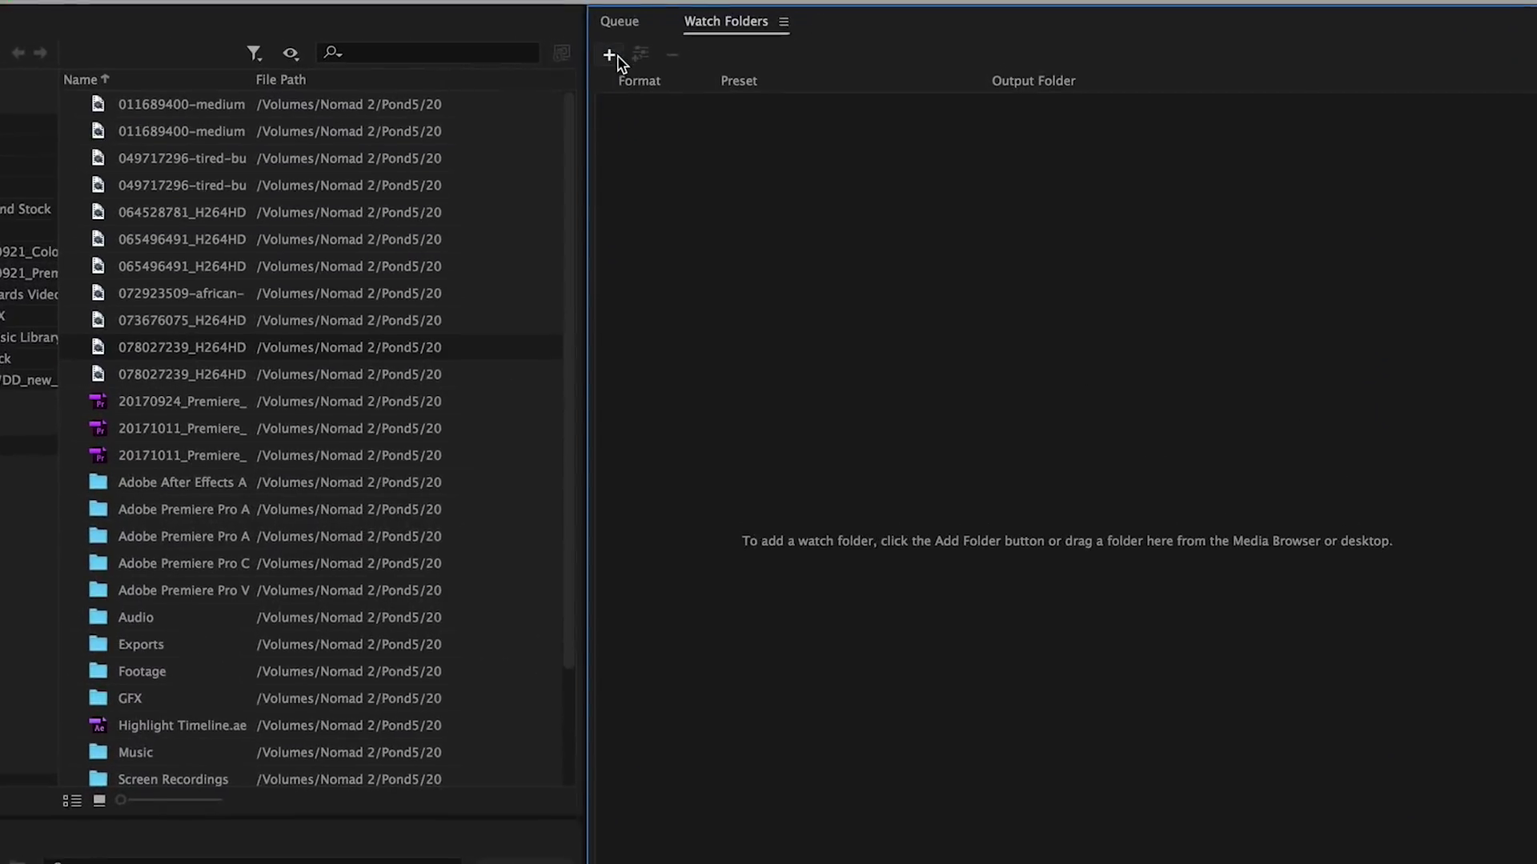
left_click(609, 54)
left_click(229, 710)
left_click(448, 450)
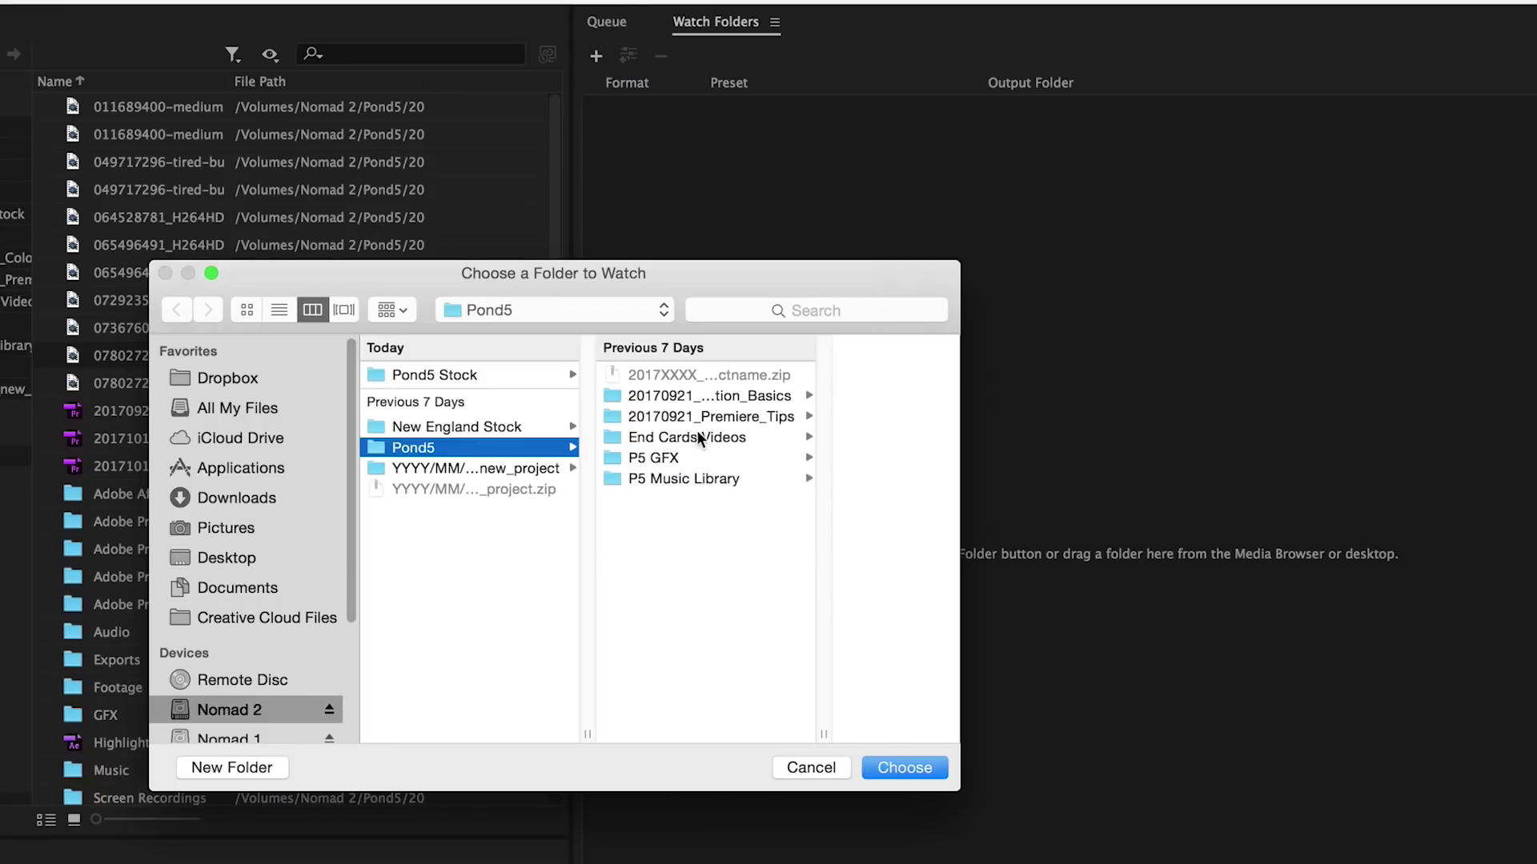
left_click(723, 417)
left_click(783, 675)
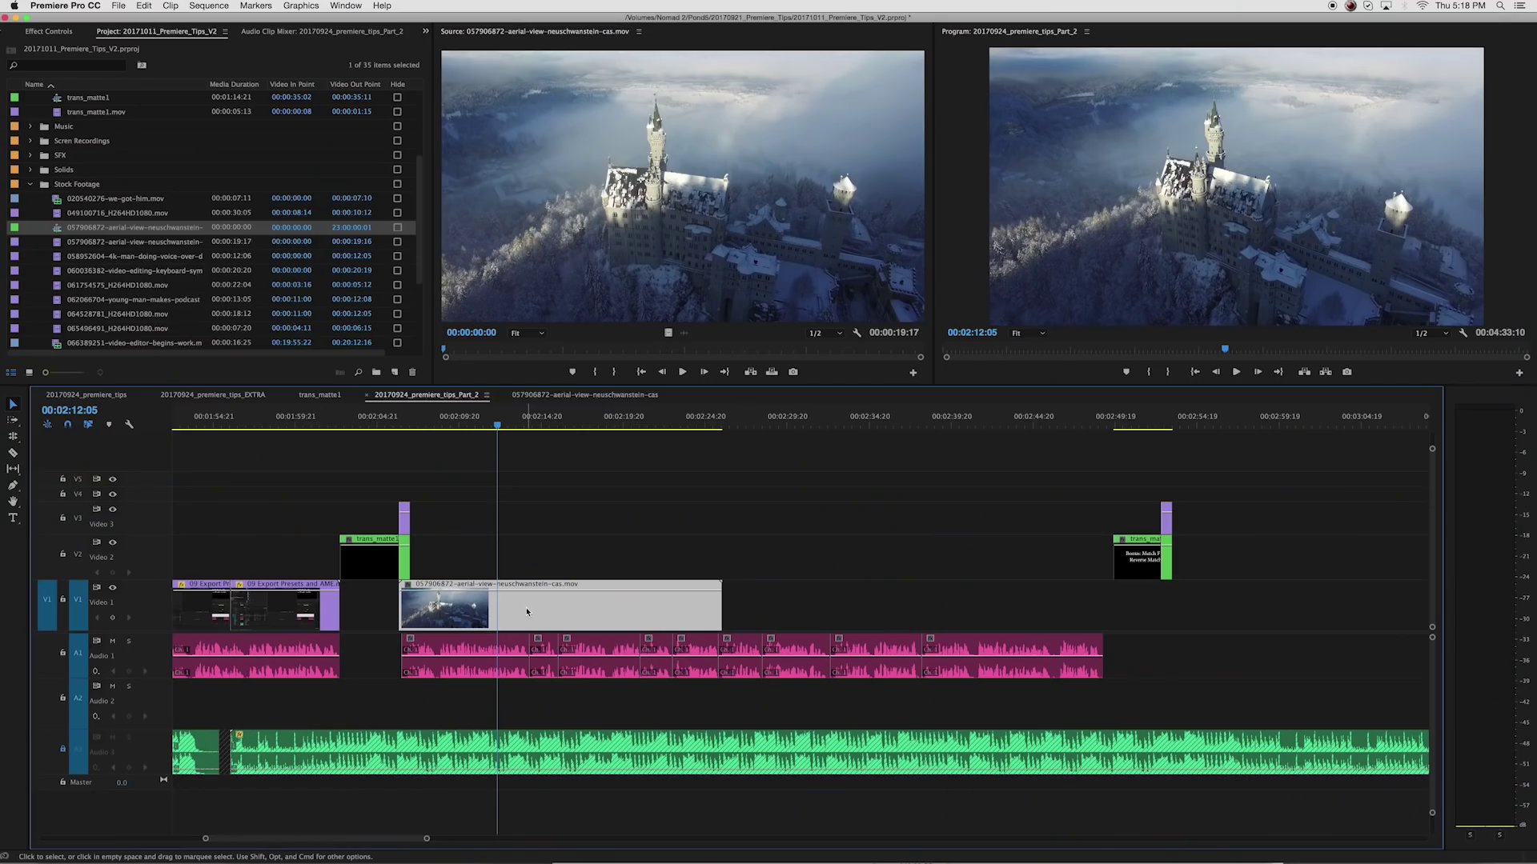
right_click(526, 613)
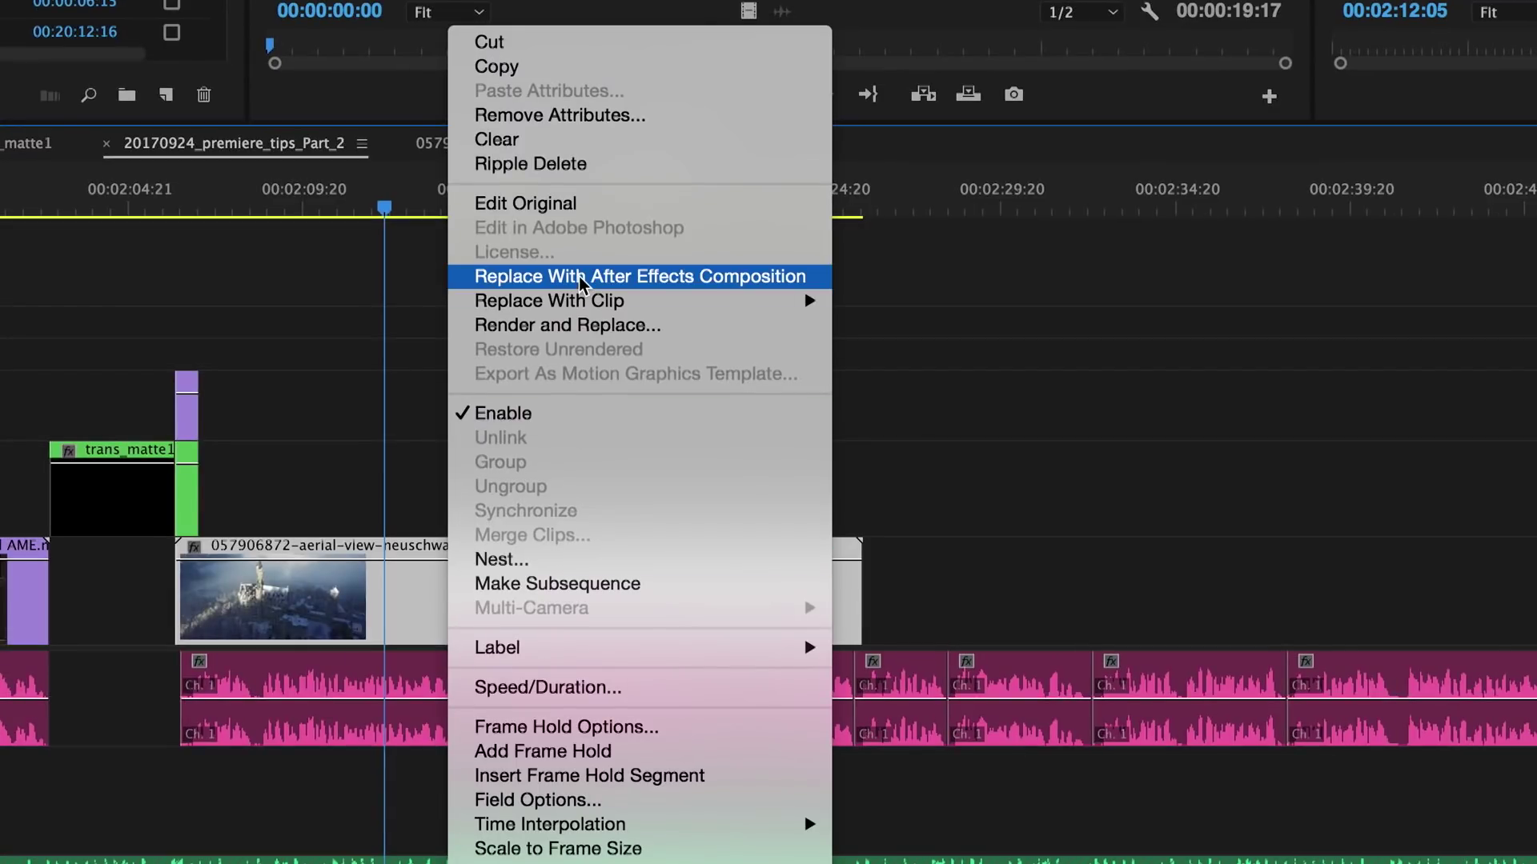
Replace the aerial castle clip with a linked After Effects composition and move the playhead to about 00:02:28:05
left_click(579, 276)
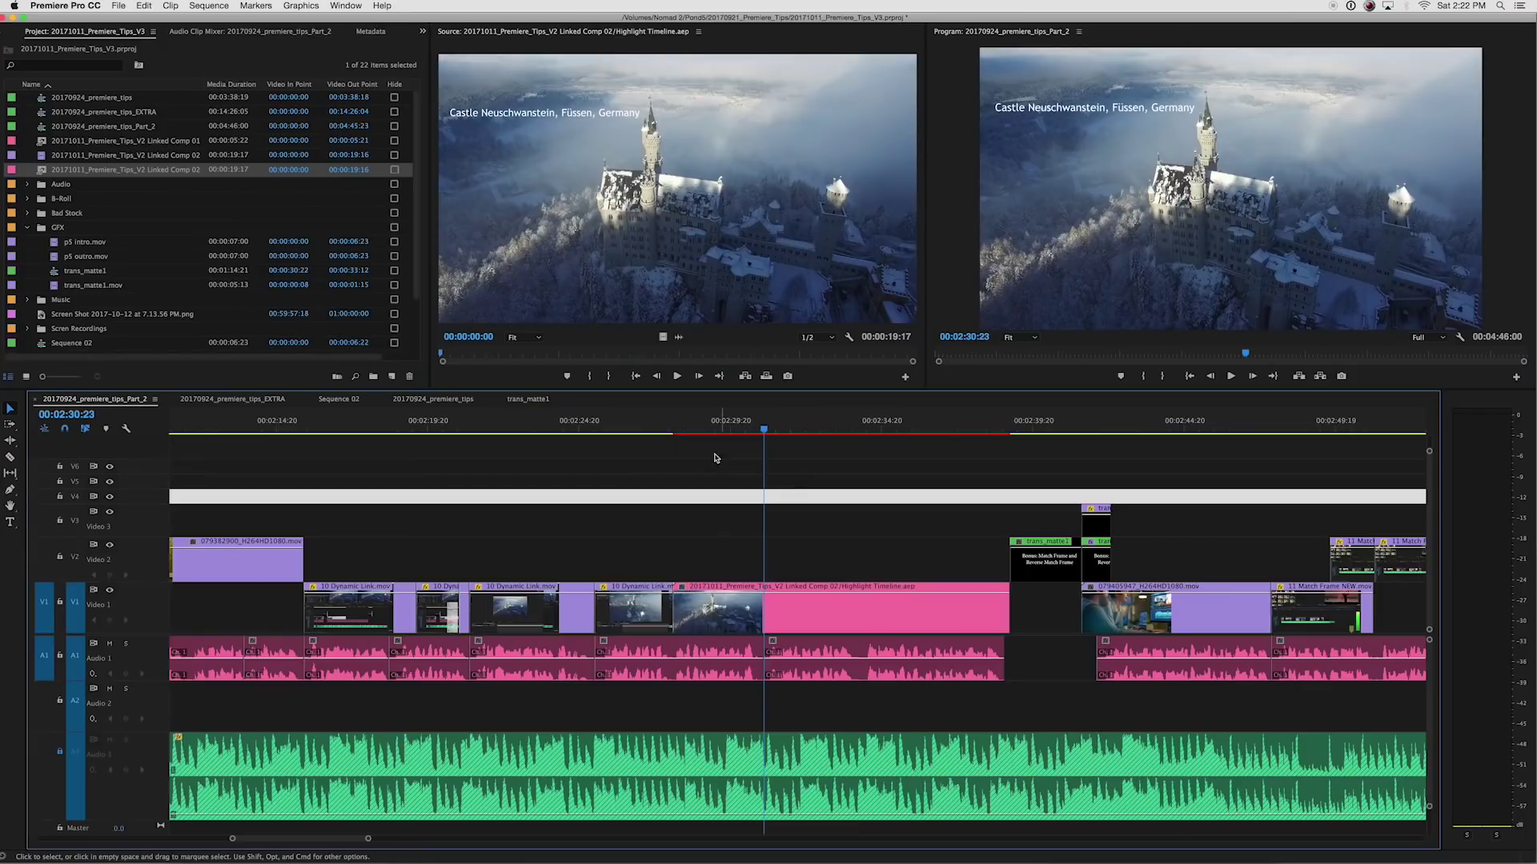
left_click(682, 432)
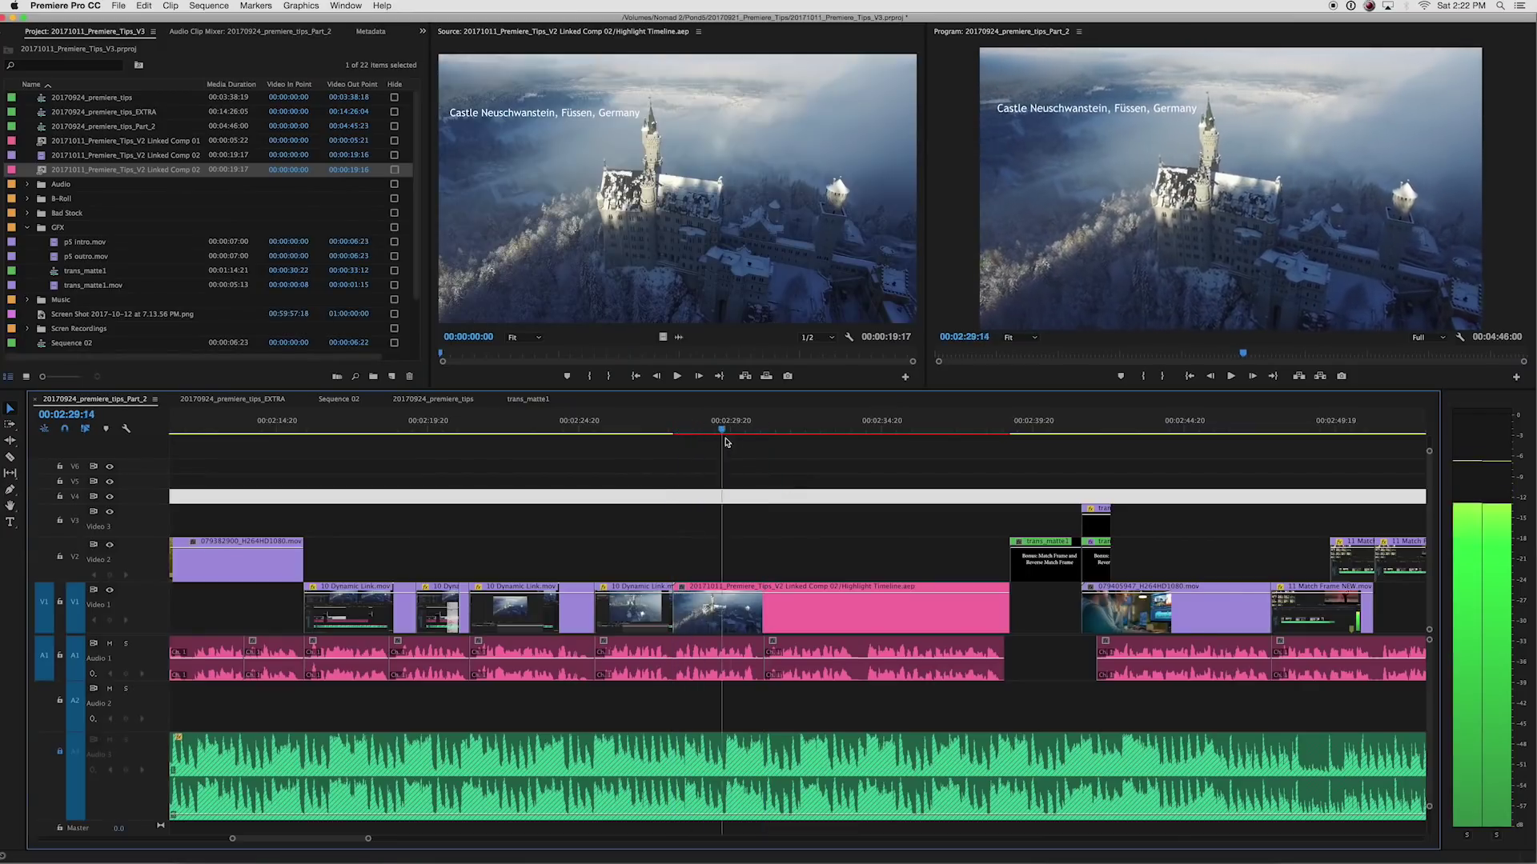
Export the sequence as media using the 1080 PRORES 422 W/ Audio preset
left_click(119, 5)
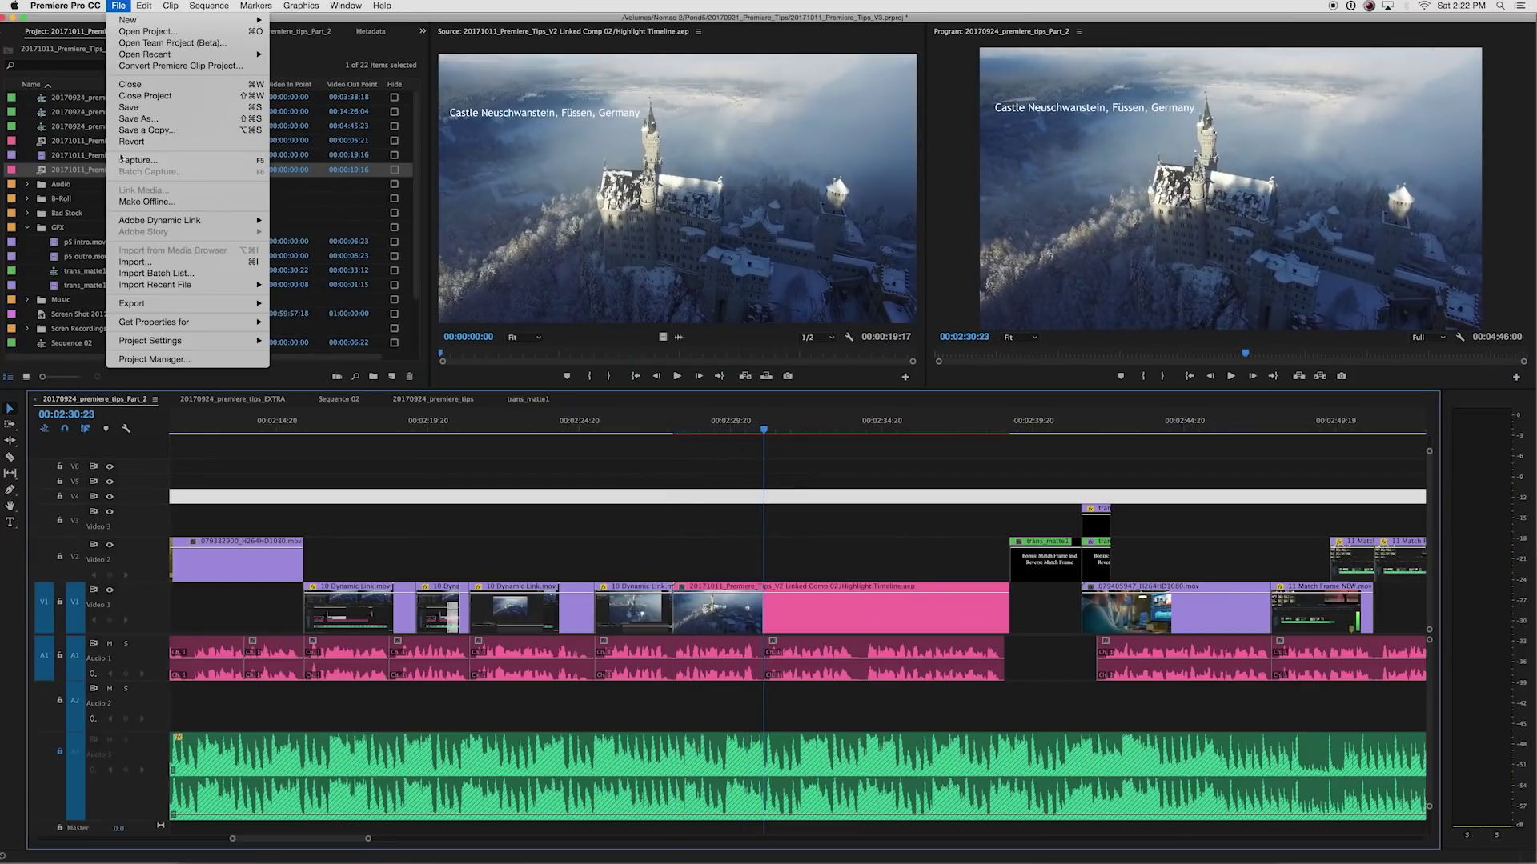
mouse_move(240, 304)
left_click(290, 306)
left_click(904, 90)
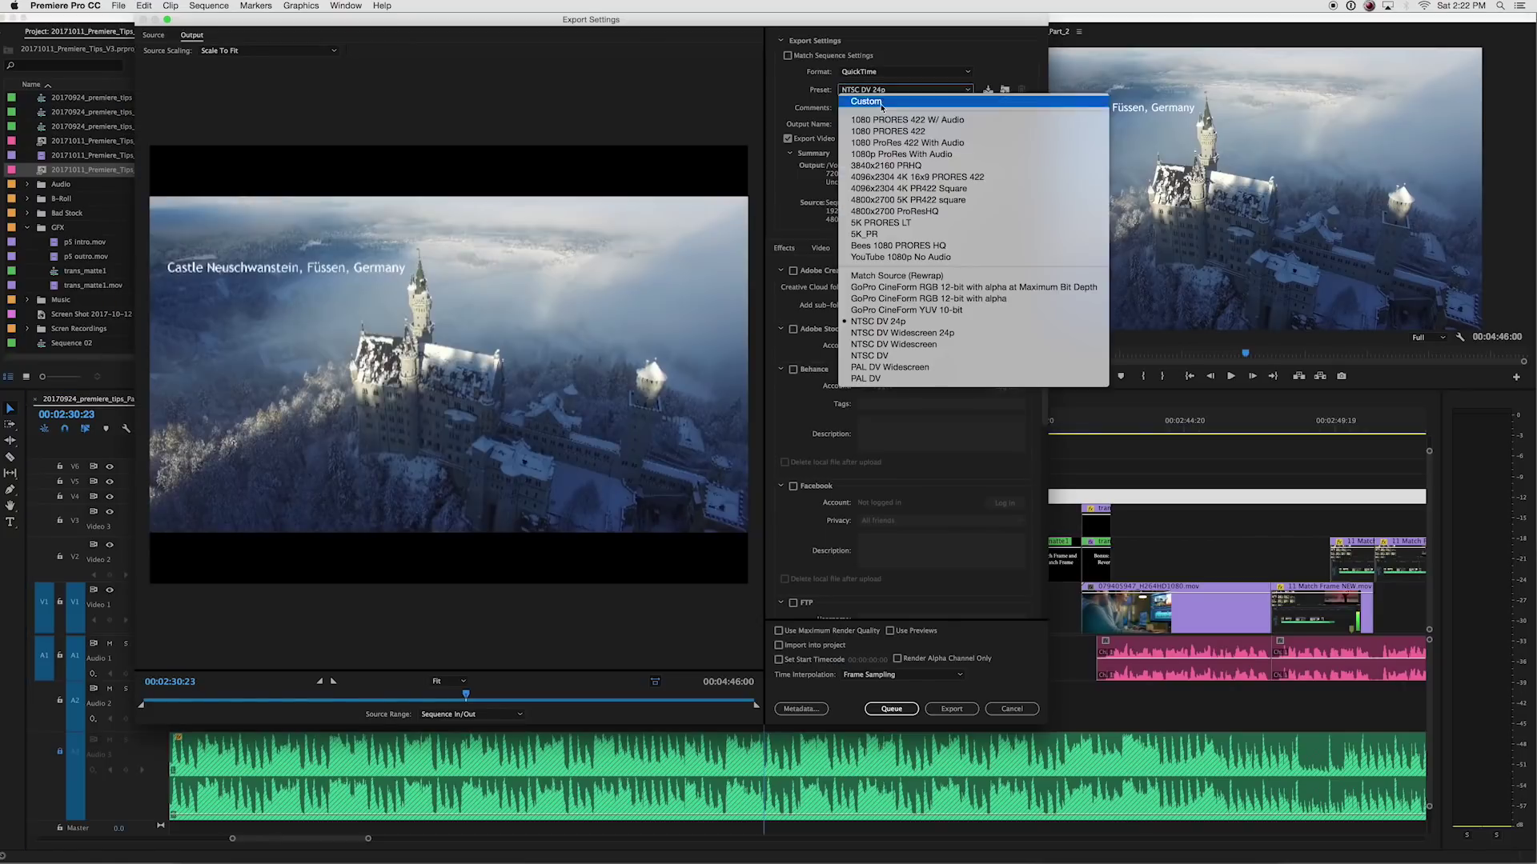
left_click(904, 104)
left_click(823, 250)
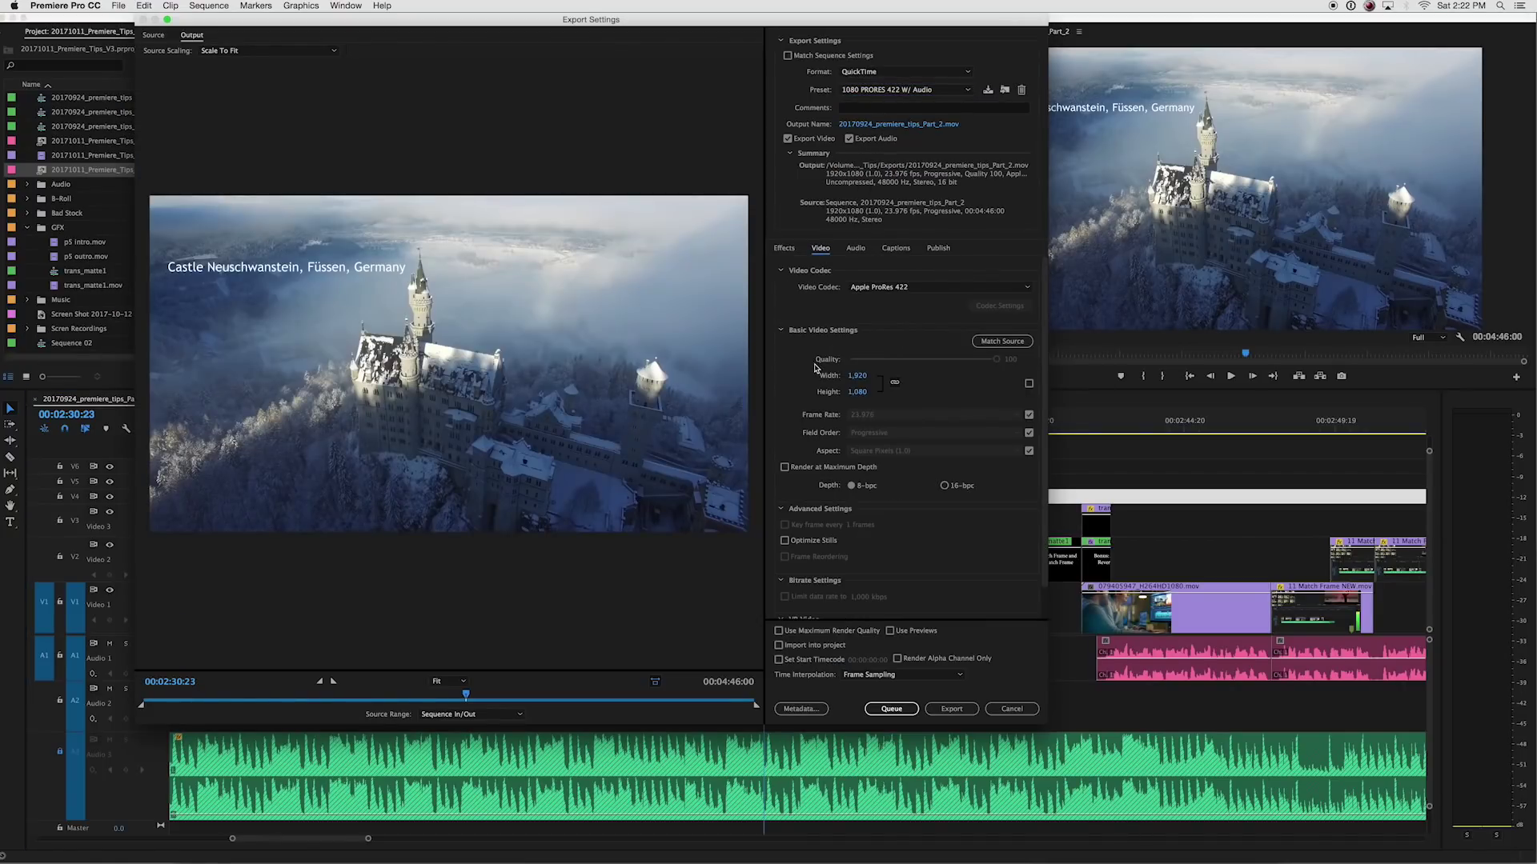
scroll(815, 367, "down", 2)
left_click(951, 709)
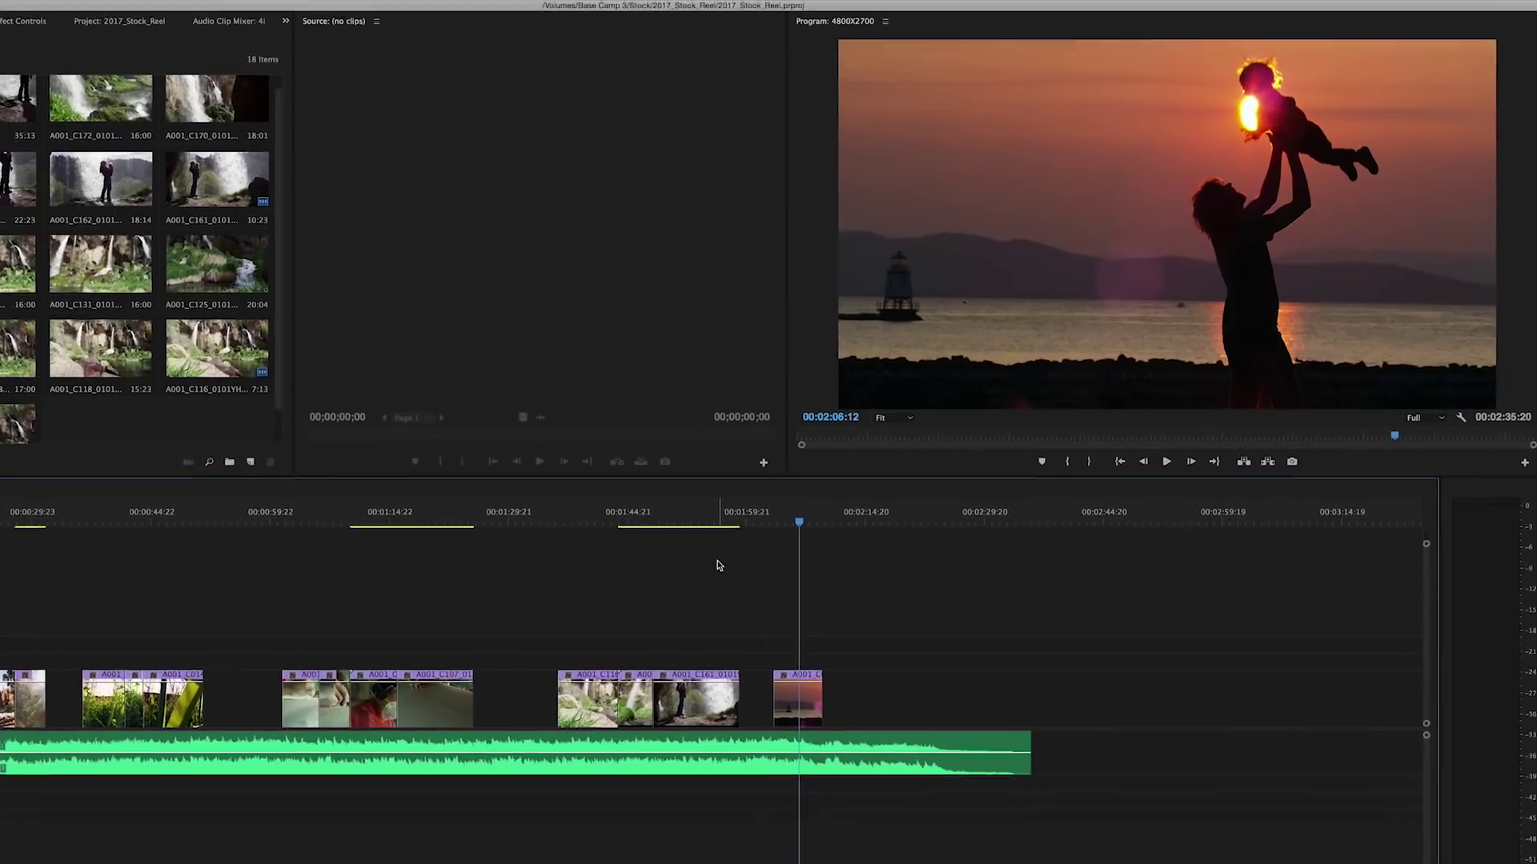
Park the playhead at 00:02:05:21 and load the short sunset clip into the Source monitor
mouse_move(879, 474)
left_mouse_down()
mouse_move(860, 480)
mouse_move(876, 480)
left_mouse_up()
left_click_drag(709, 584, 710, 584)
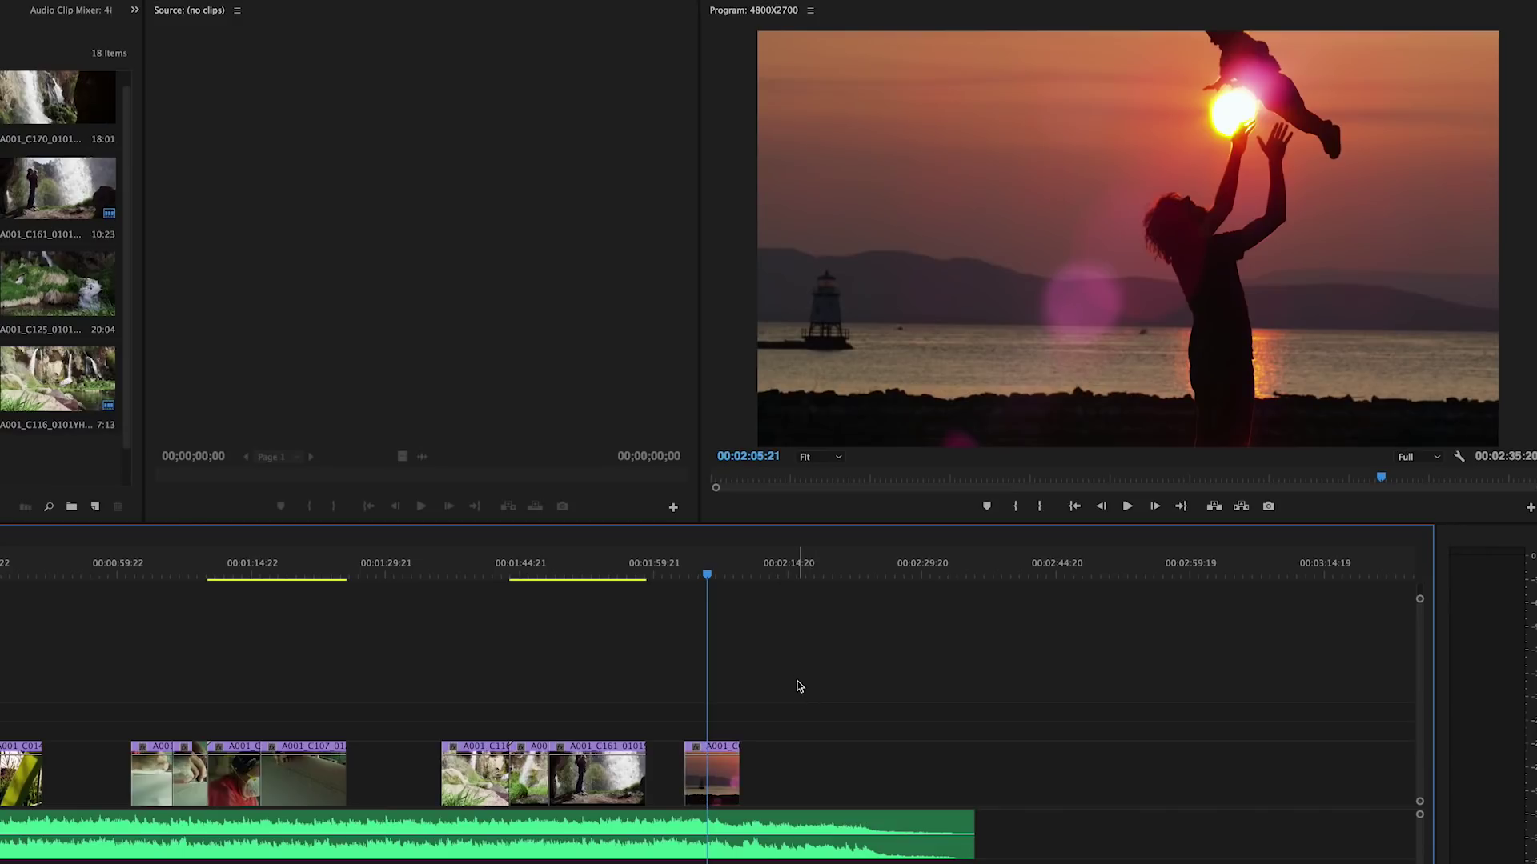
left_click(716, 788)
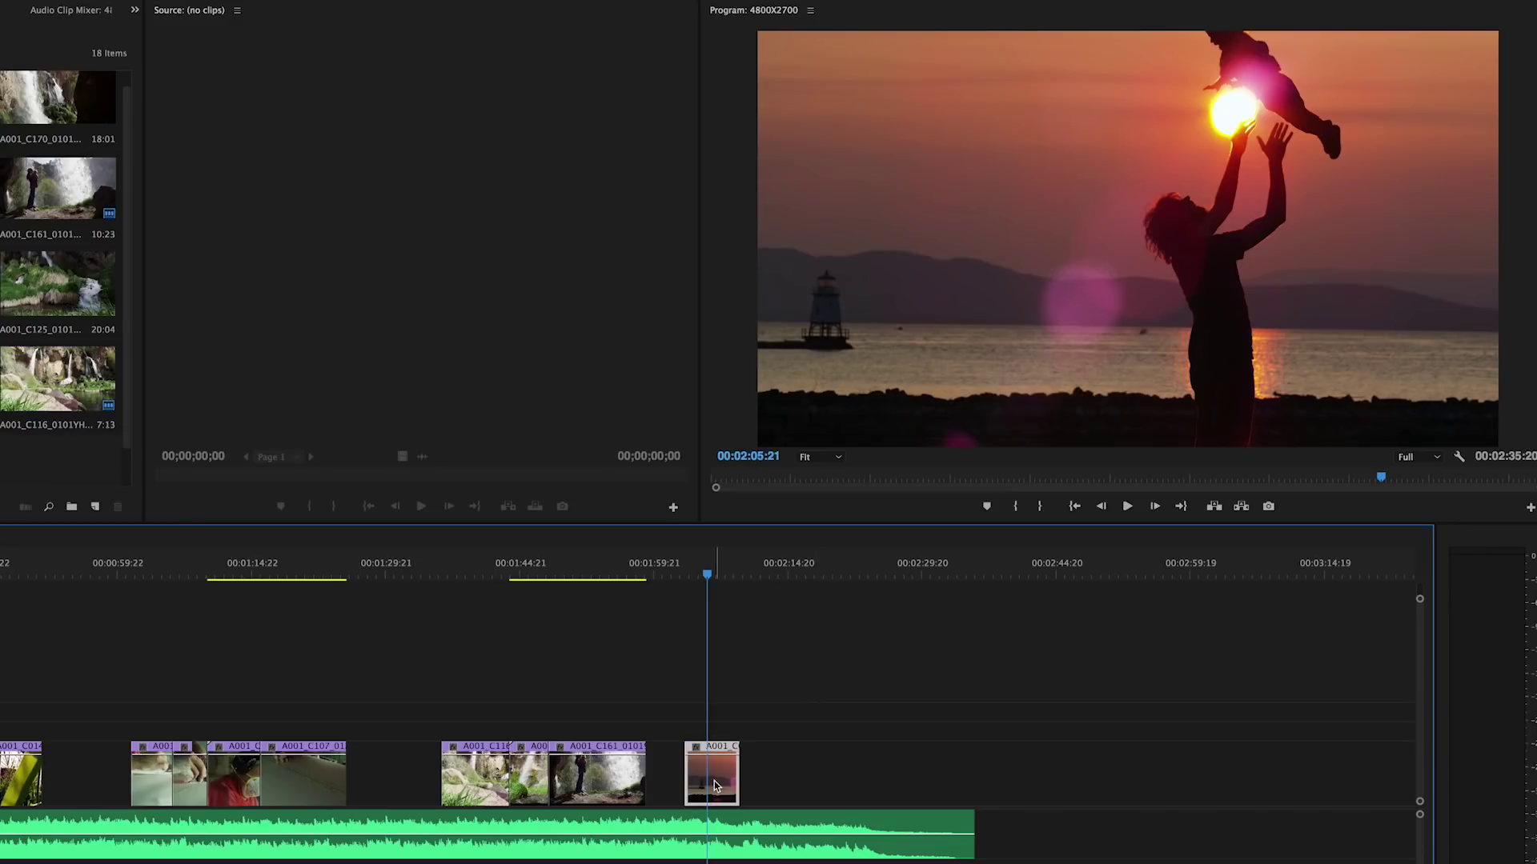
double_click(716, 786)
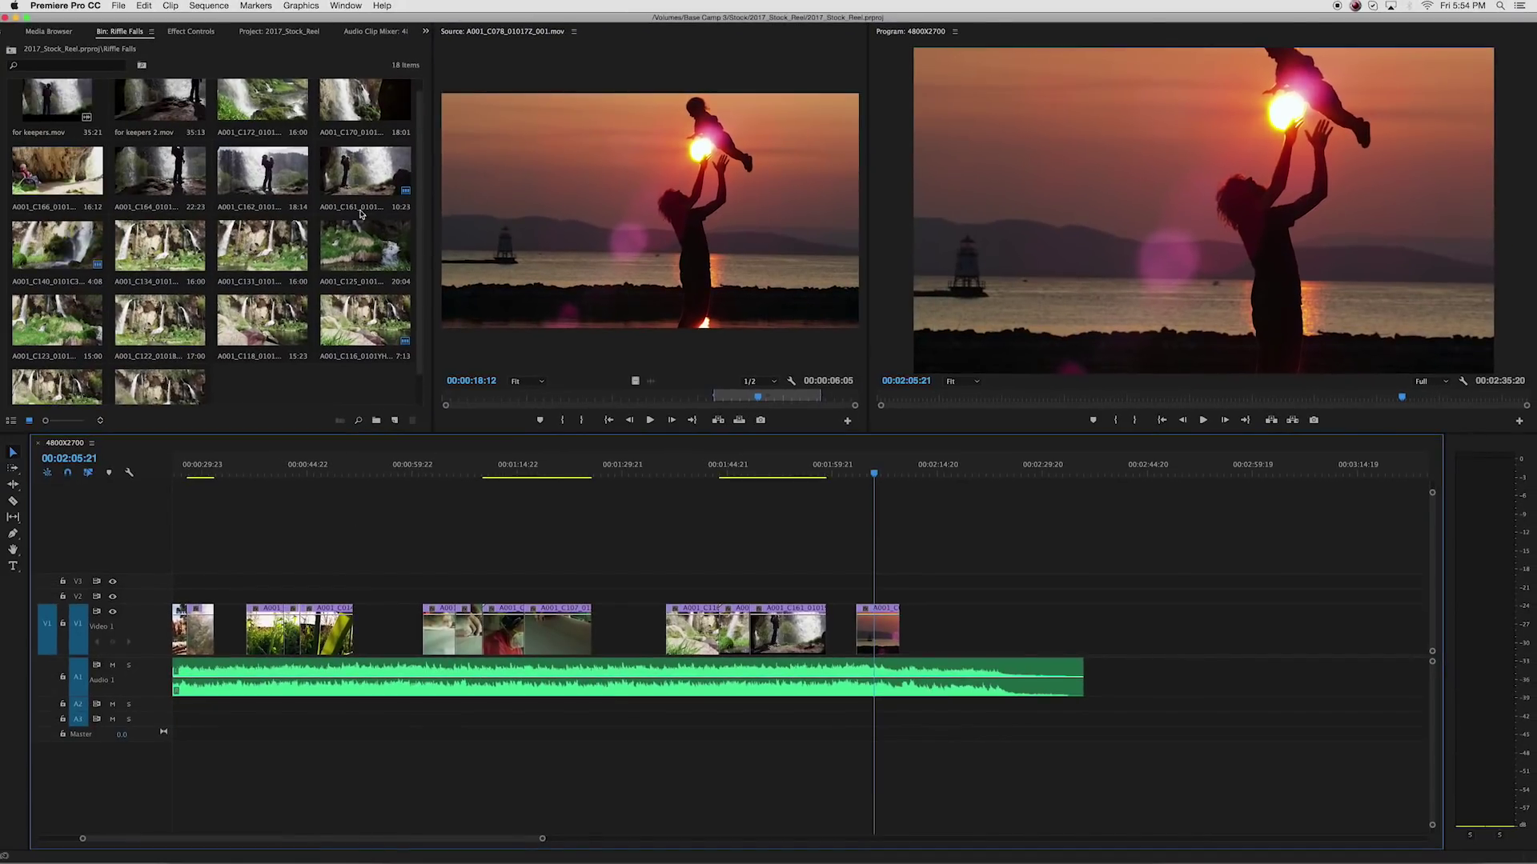
Load A001_C161 into the Source monitor, scrub to 00:00:12:20, and reverse match frame with Shift+R
double_click(372, 175)
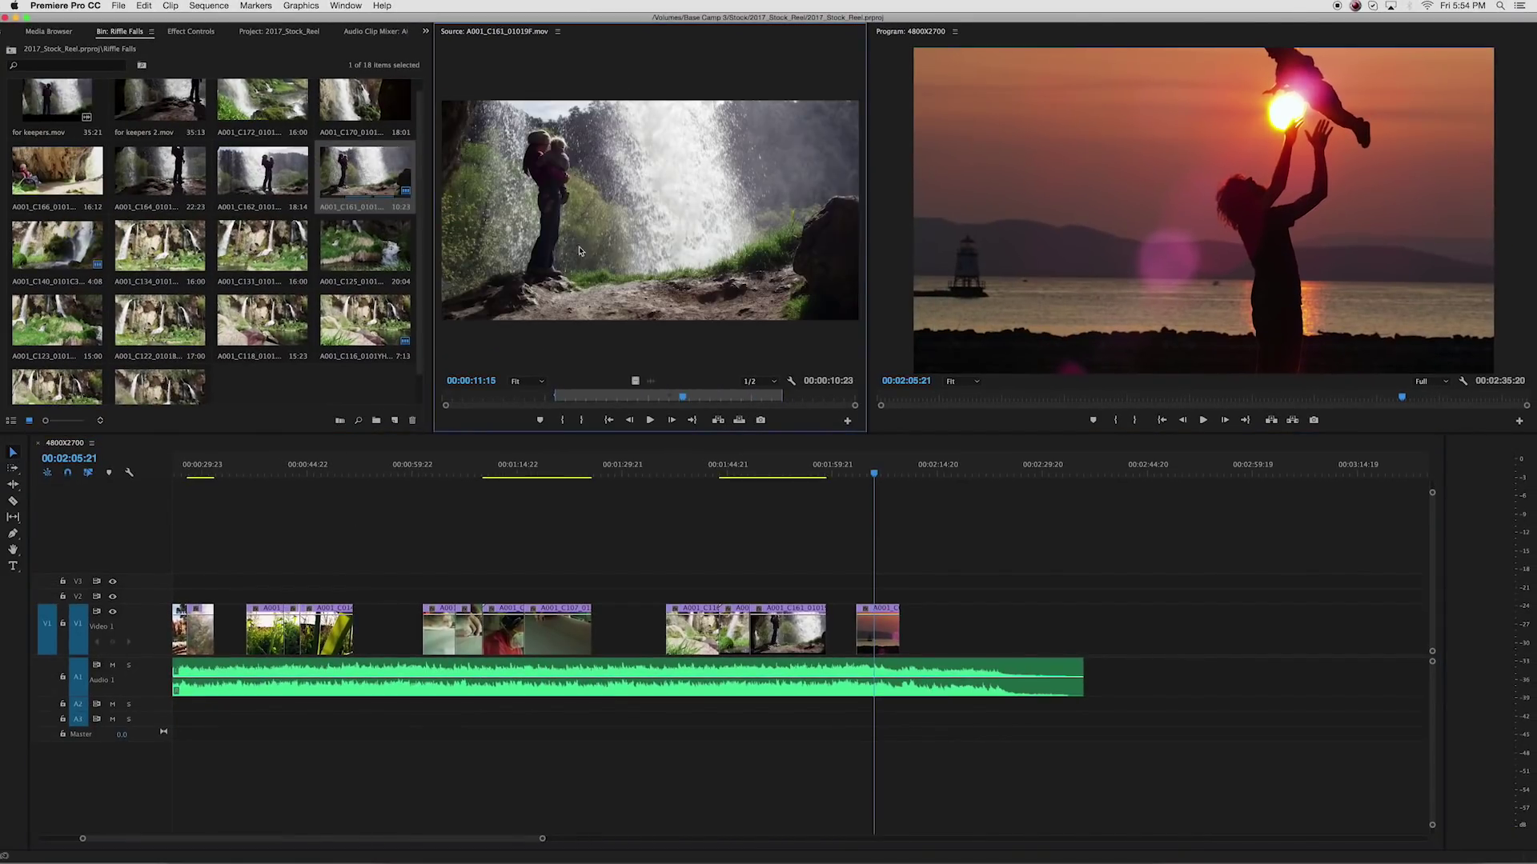
left_click_drag(687, 398, 706, 397)
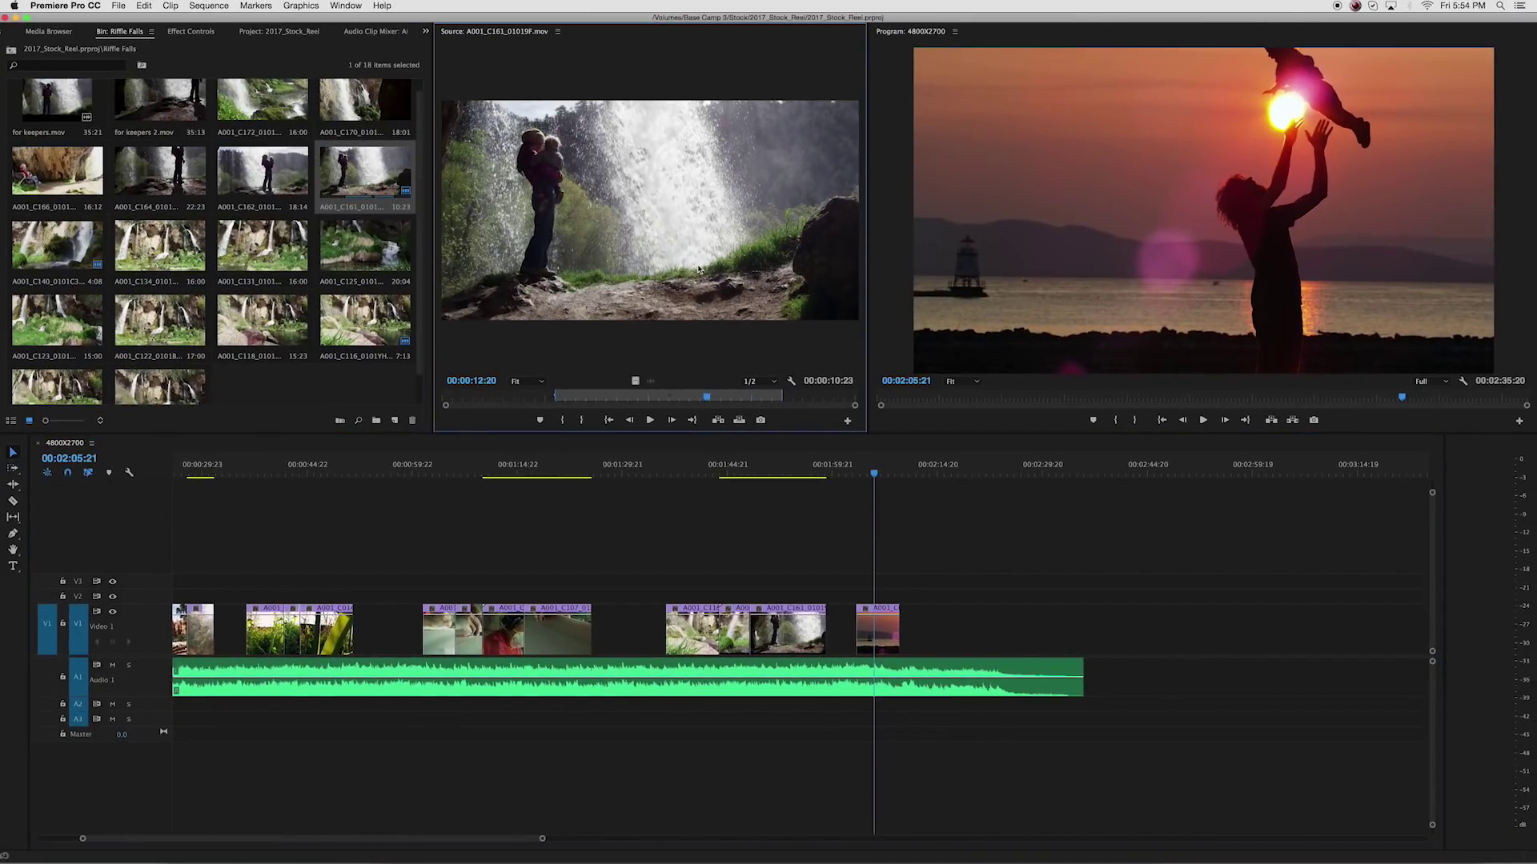
key("shift+r")
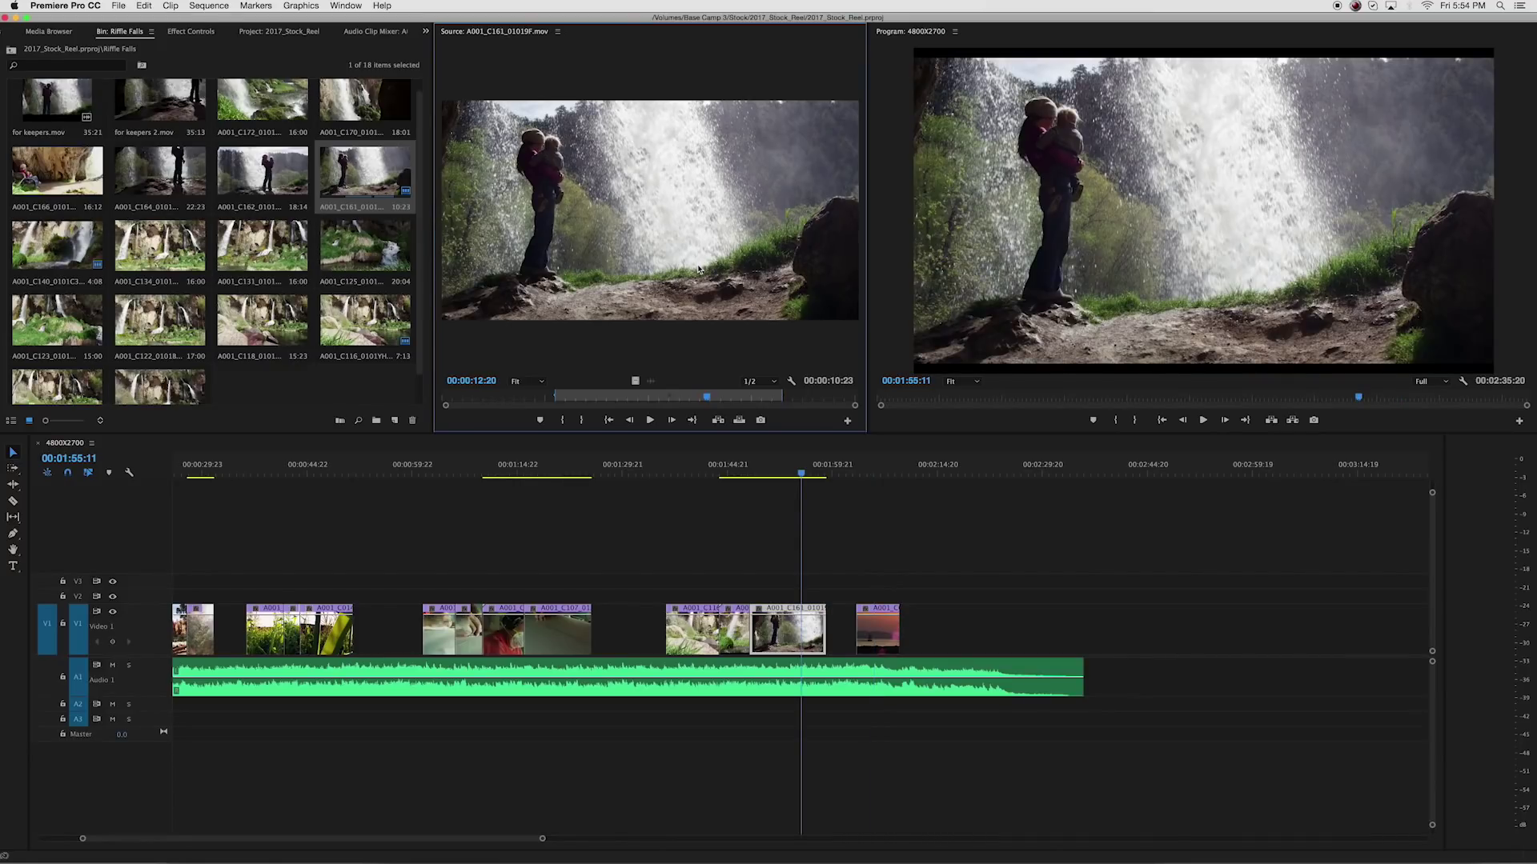